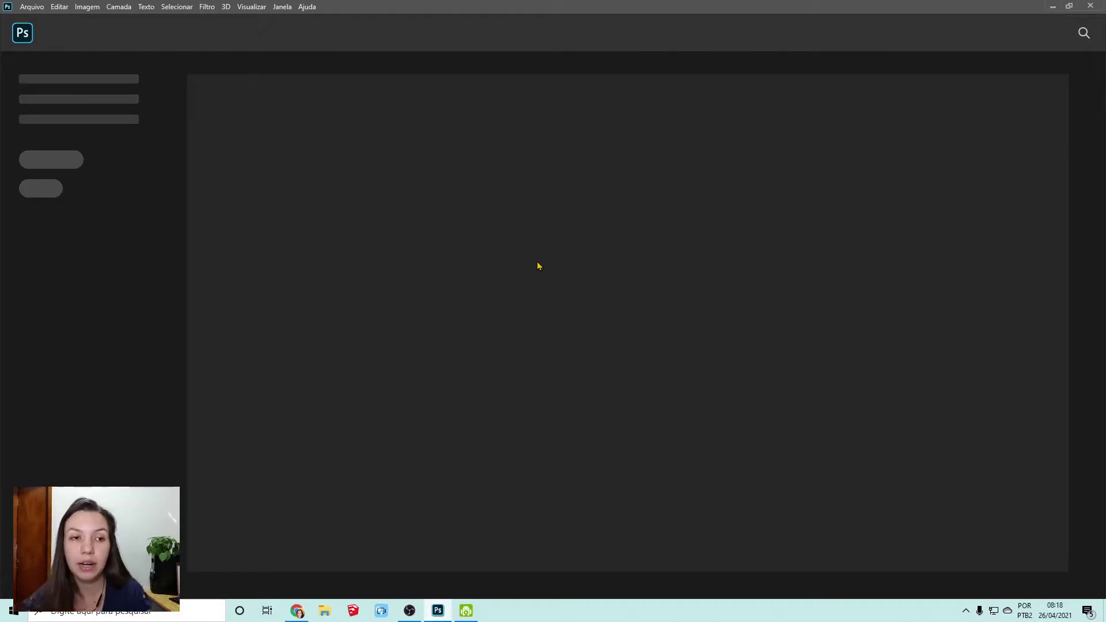
- Create a new document from the clipboard preset (5040 x 3564 px, 304.8 ppi) and unlock its background layer
click(32, 6)
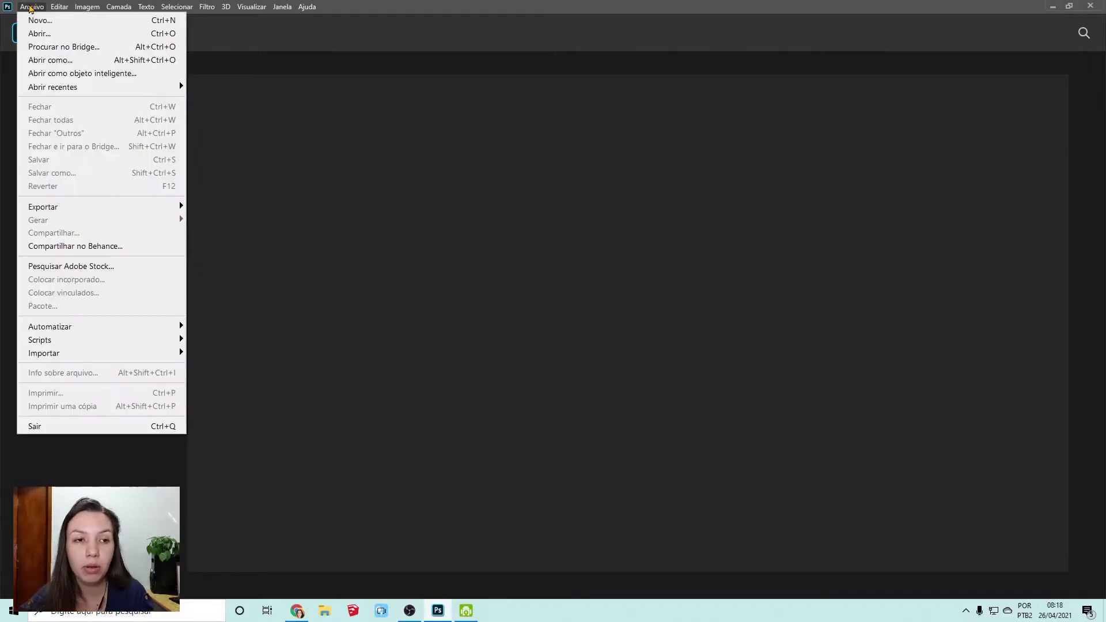
click(72, 22)
click(413, 192)
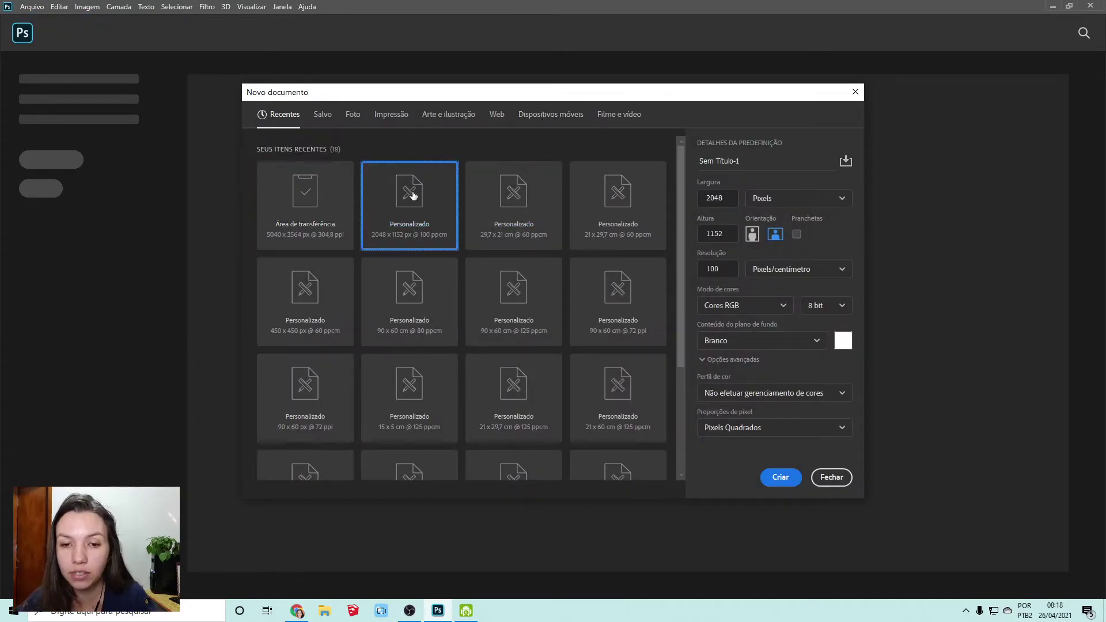
click(340, 213)
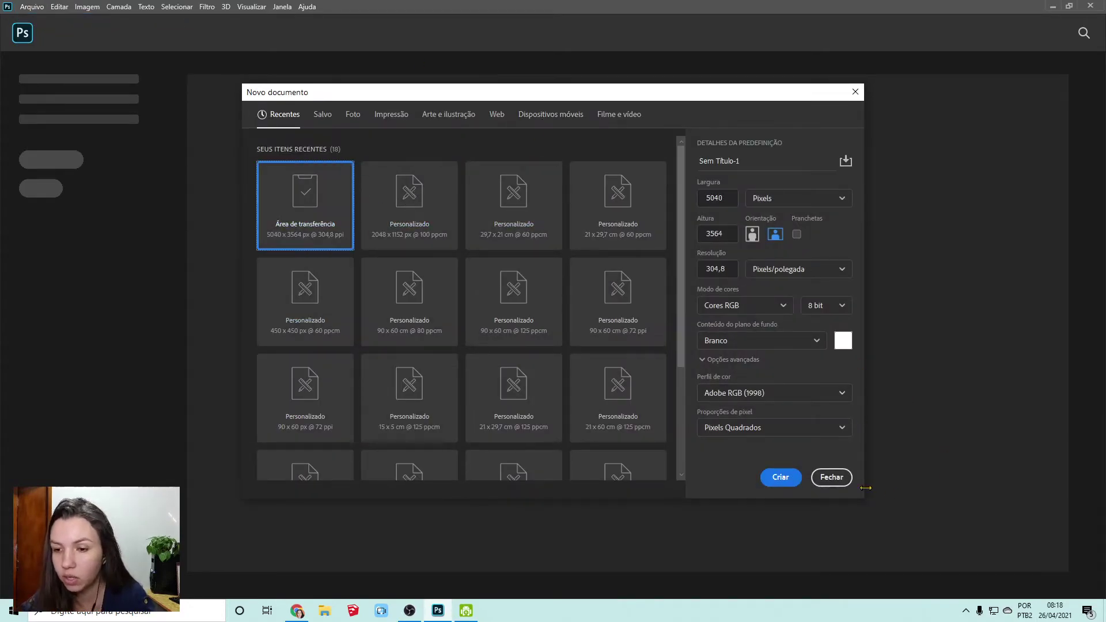
click(784, 478)
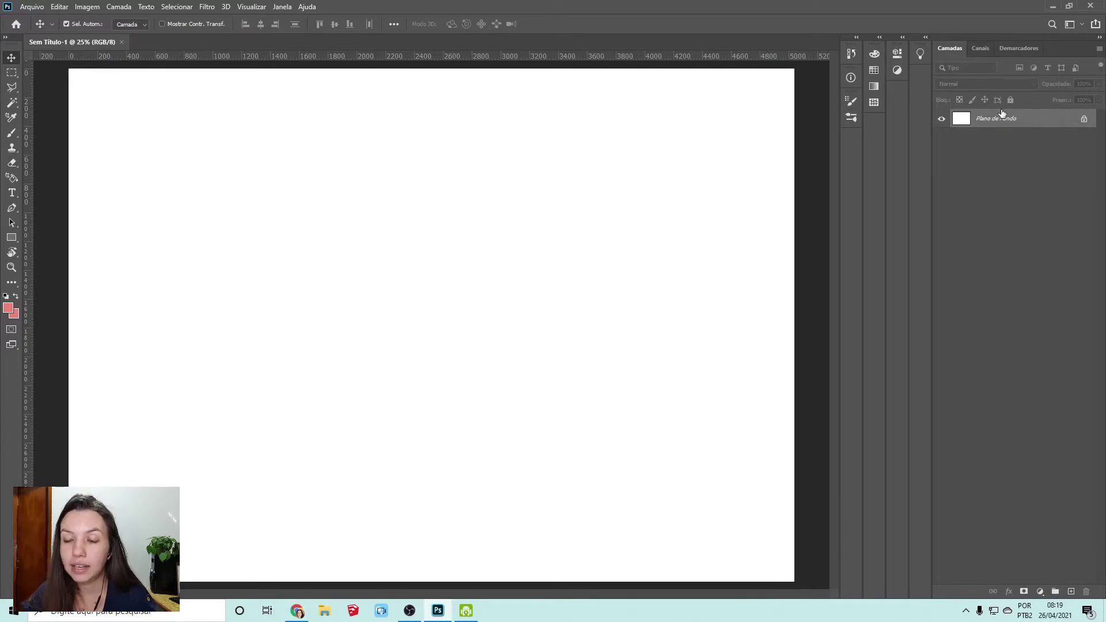
click(1083, 118)
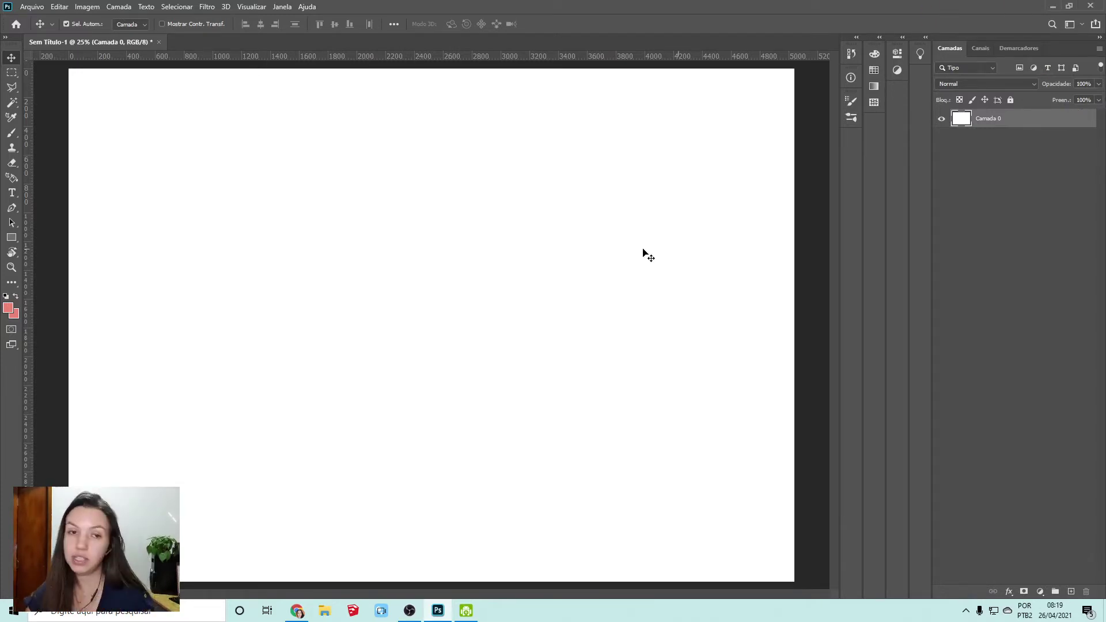
- Open the image file Brise-507x375px from the Downloads folder
click(29, 5)
click(63, 33)
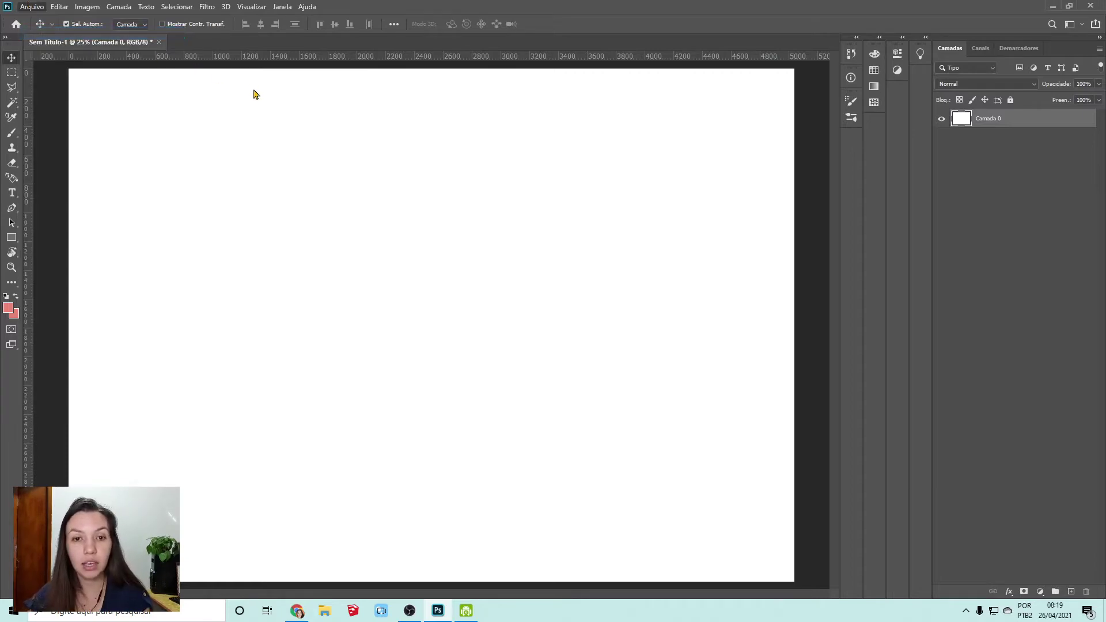
scroll(190, 202, down, 2)
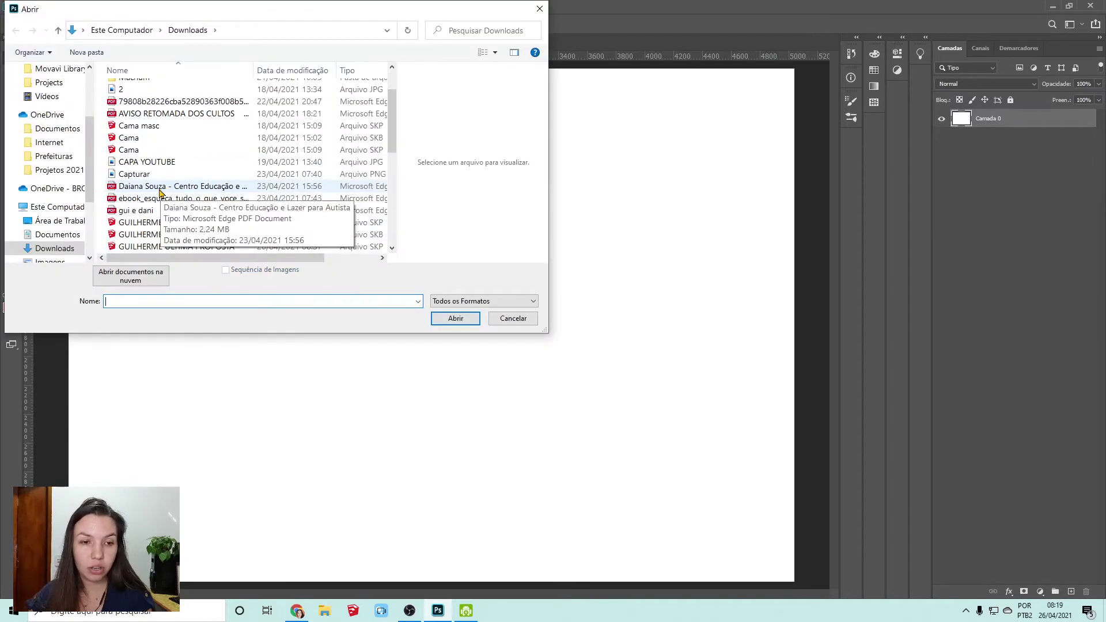
click(144, 90)
scroll(166, 192, down, 4)
scroll(166, 196, down, 3)
click(144, 140)
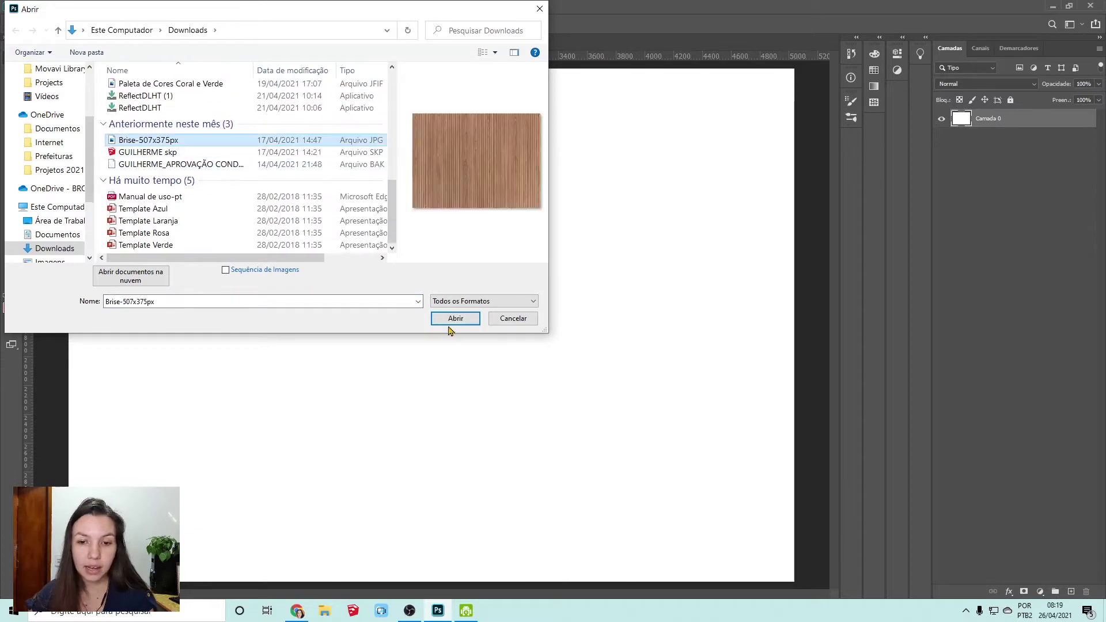
click(448, 320)
key(Return)
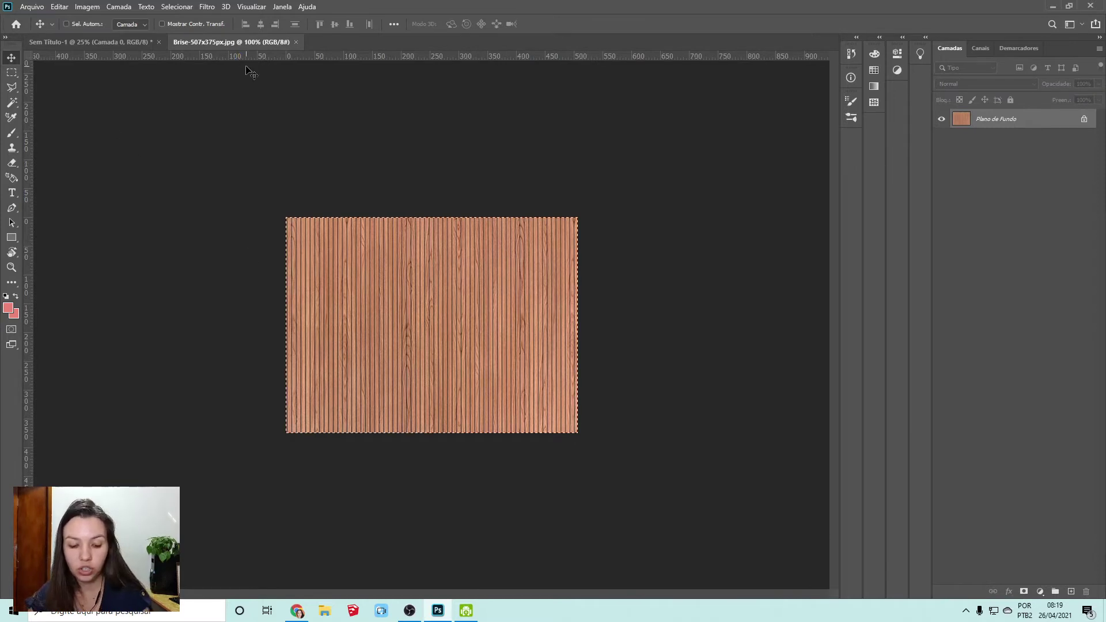
- Copy the whole Brise image into the untitled document and place it in the lower left part of the canvas
click(139, 43)
key(ctrl+v)
drag(459, 336, 280, 268)
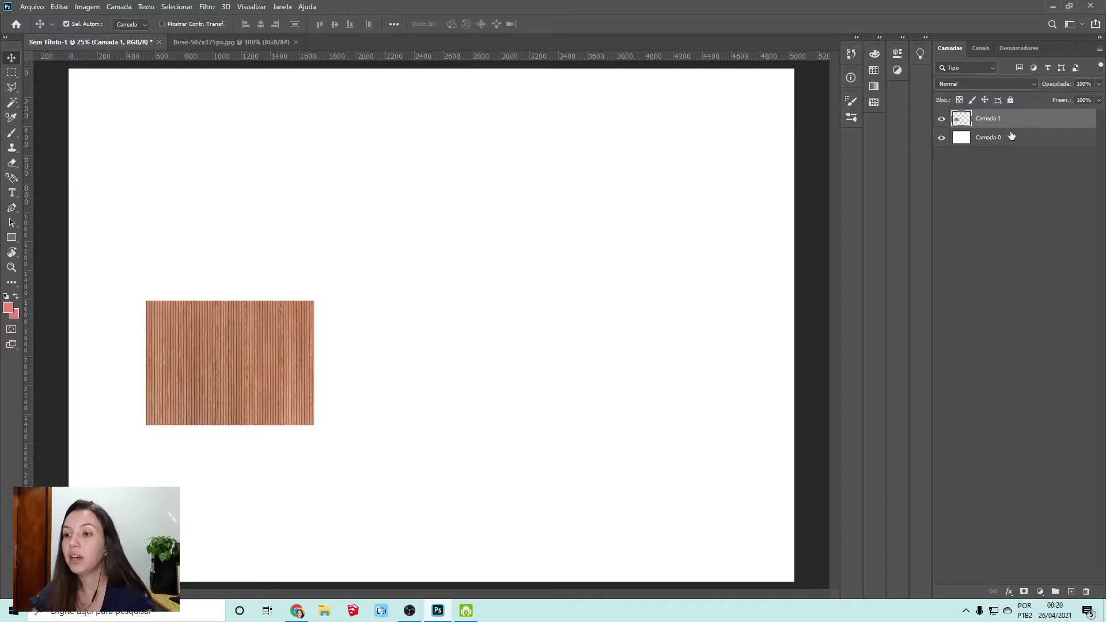
- Rename the wood image's layer to "imagem" and the white background layer to "BASE"
double_click(989, 120)
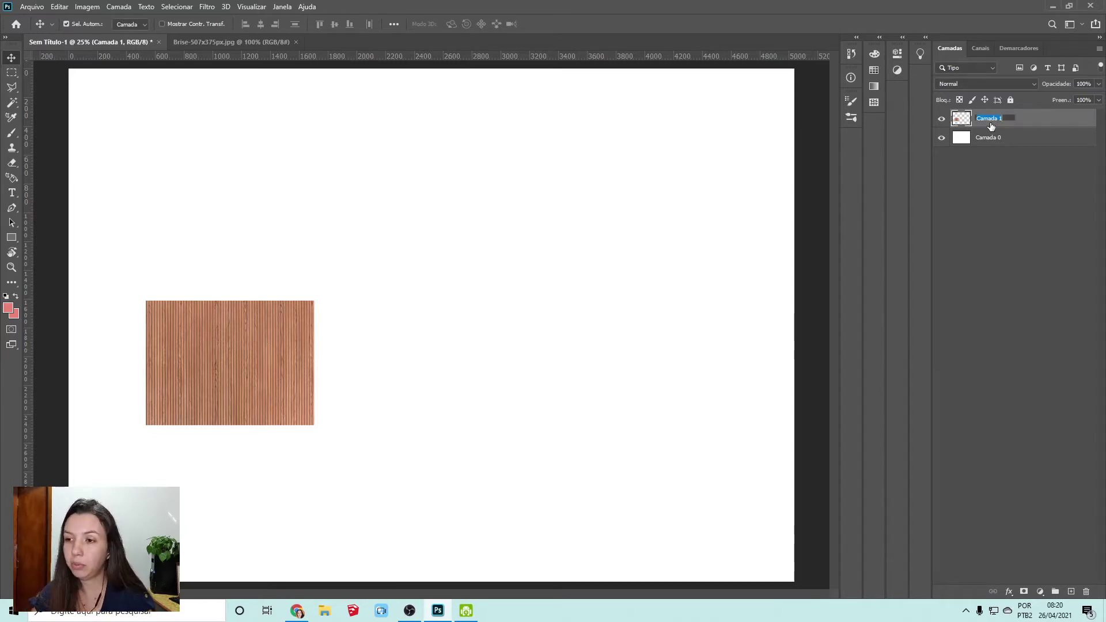
text(imagem)
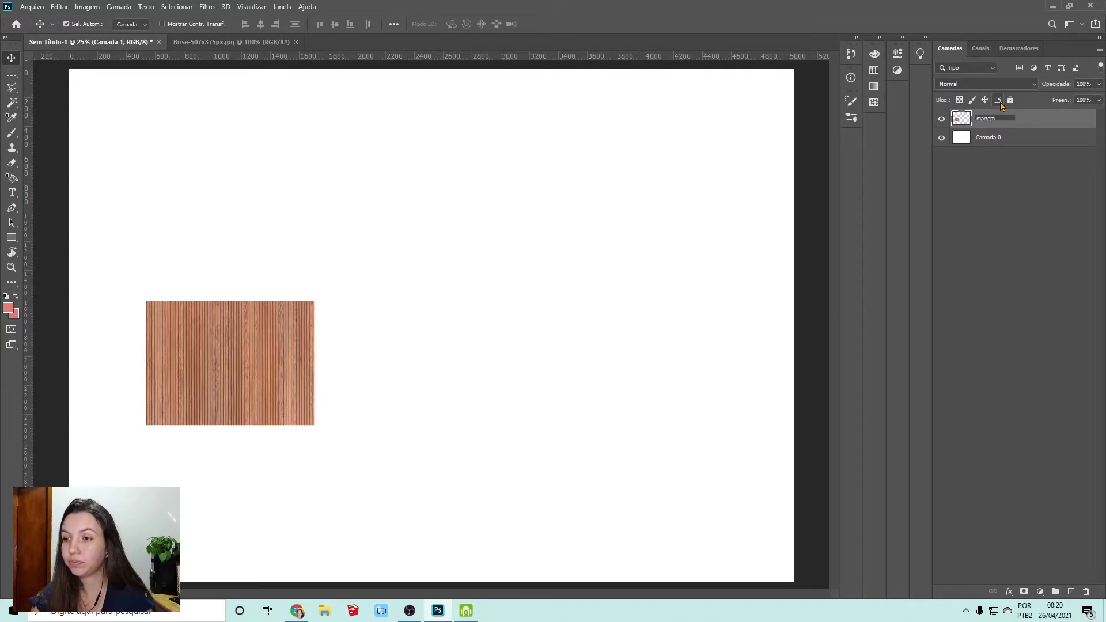
key(Return)
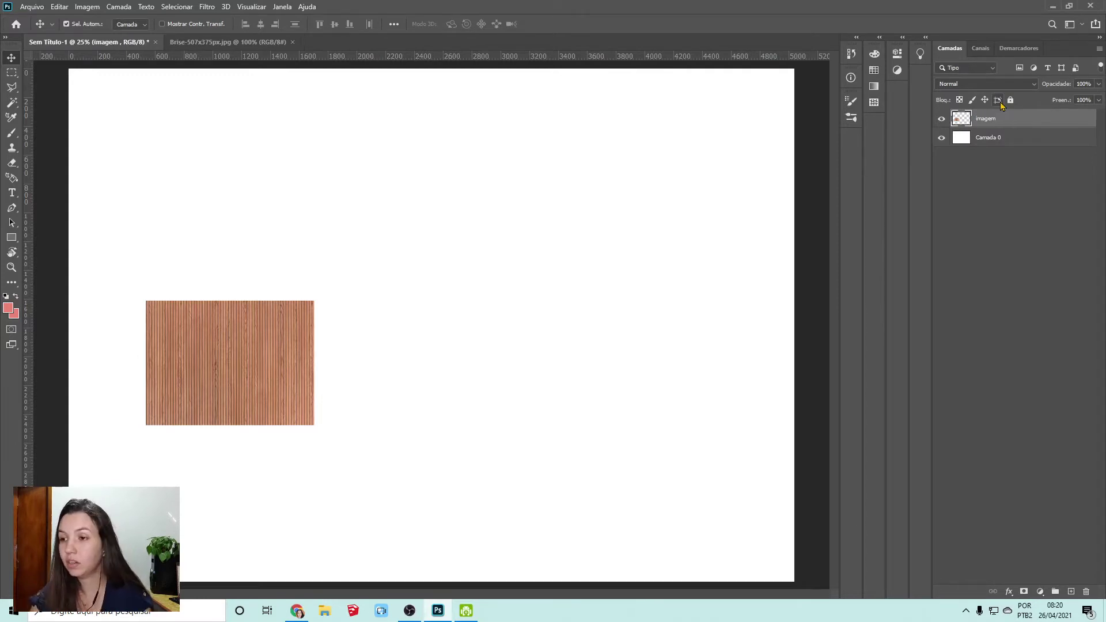
double_click(995, 137)
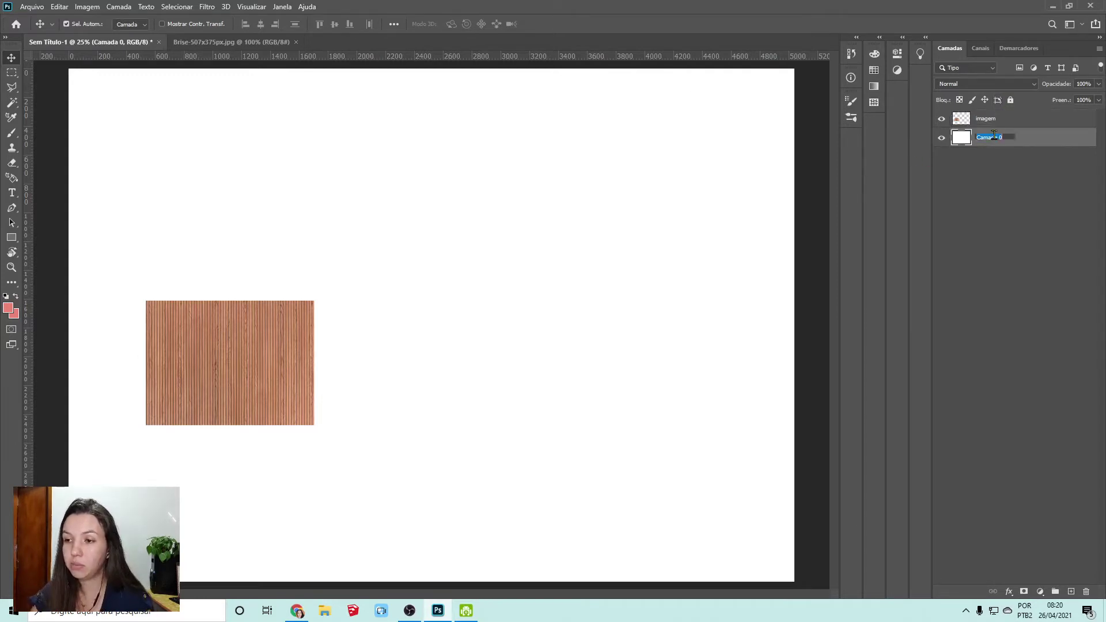
text(BASE)
key(Return)
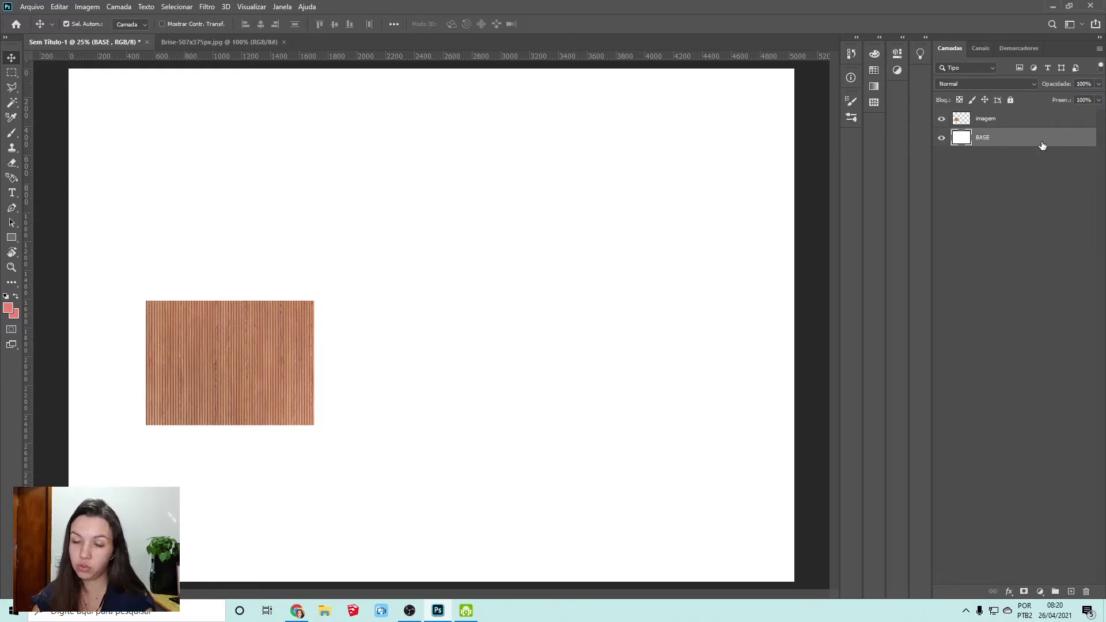
- Enlarge the wood image slightly with Free Transform, keeping its proportions and its lower-left corner in place
click(253, 348)
key(ctrl+t)
drag(316, 300, 341, 281)
key(Return)
- Add the text "ARQUITETURA COM ANA" above the wood image near the upper edge of the canvas
click(12, 192)
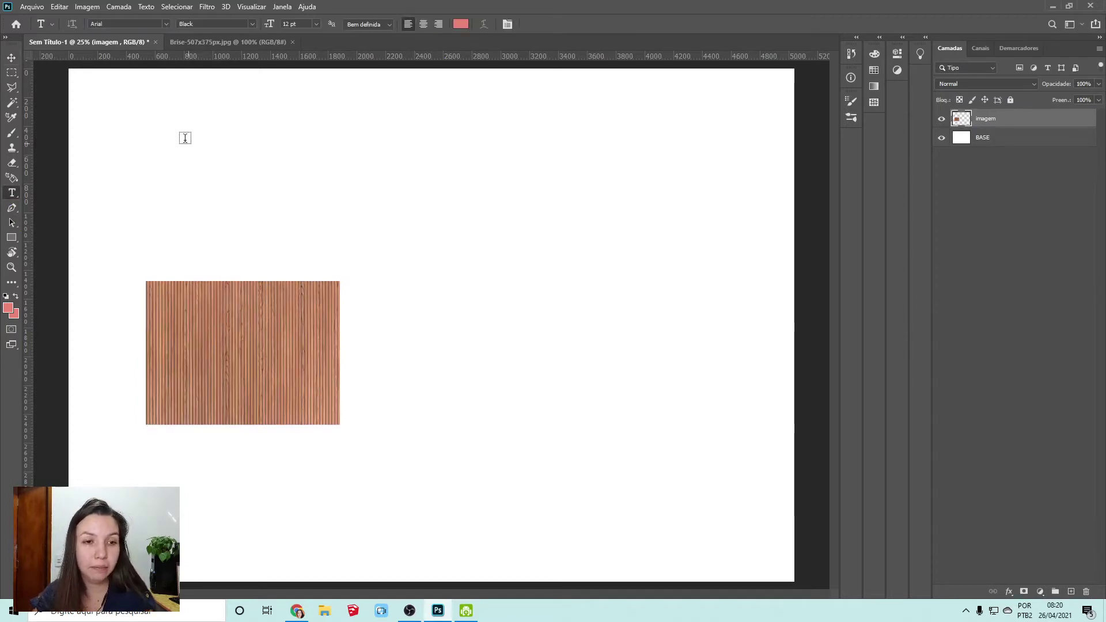
click(154, 109)
text(ARQ)
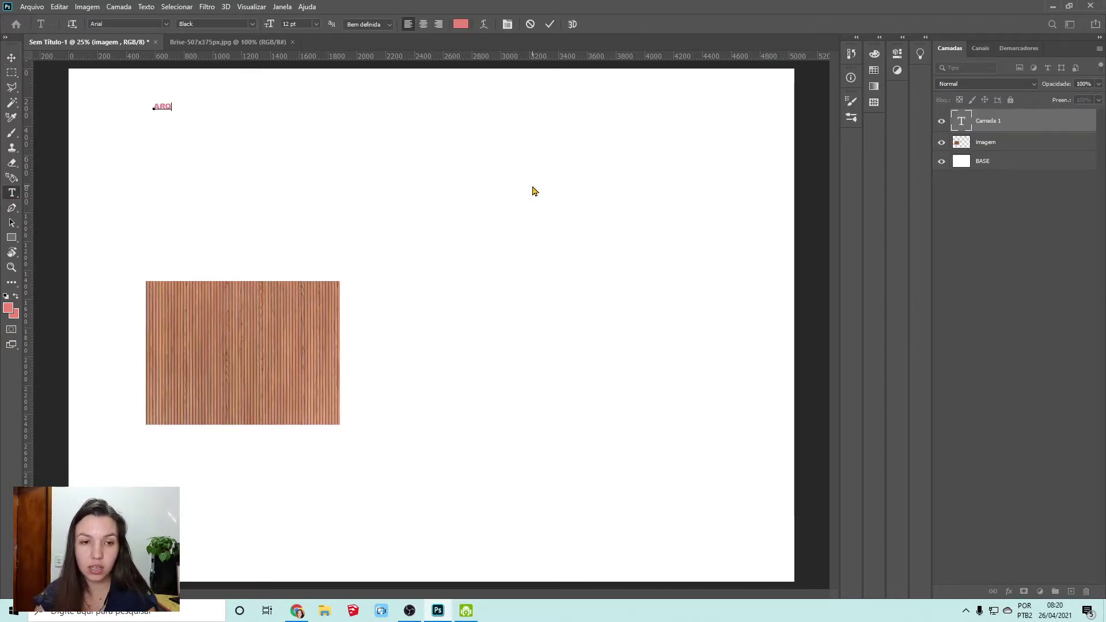
text(UITETURA COM ANA)
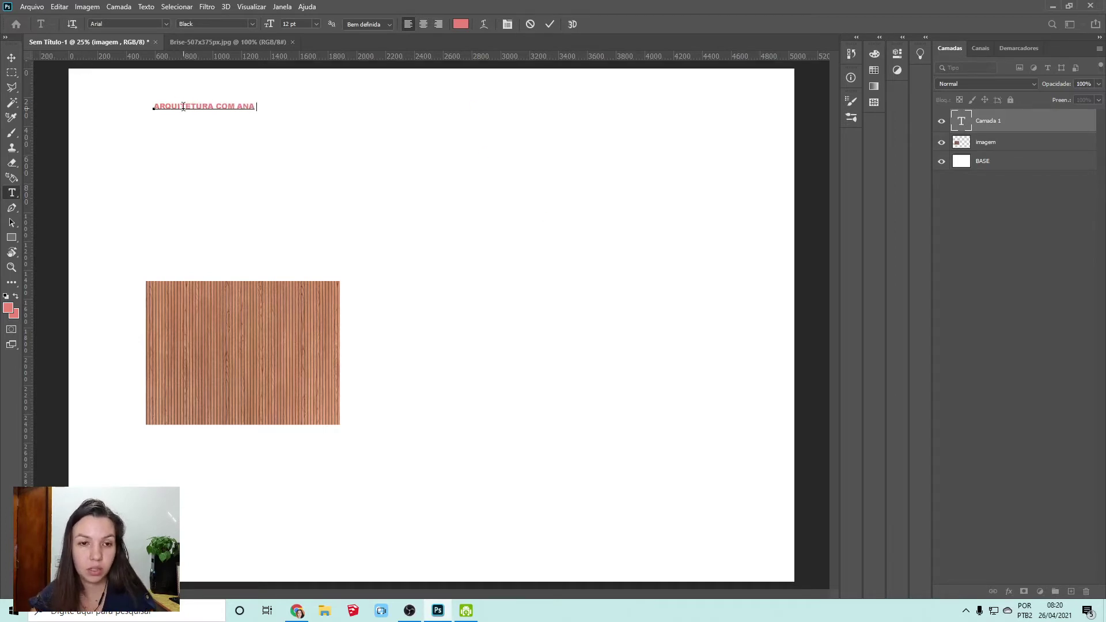
- Set the title's font size to 45 pt and move it slightly down and to the left
drag(153, 106, 257, 106)
click(303, 24)
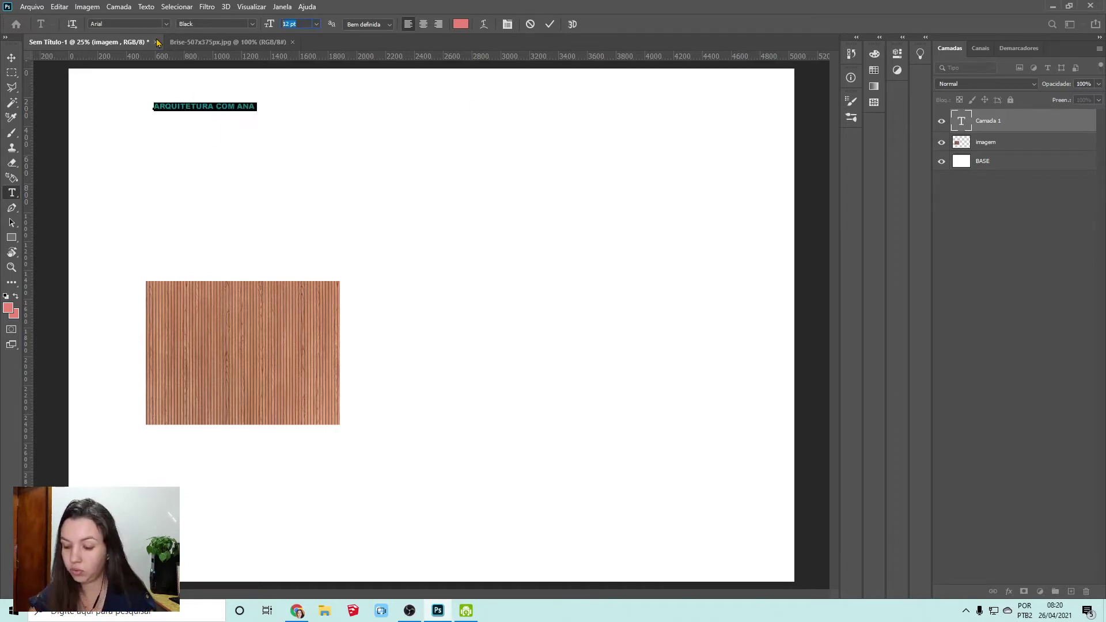
text(35)
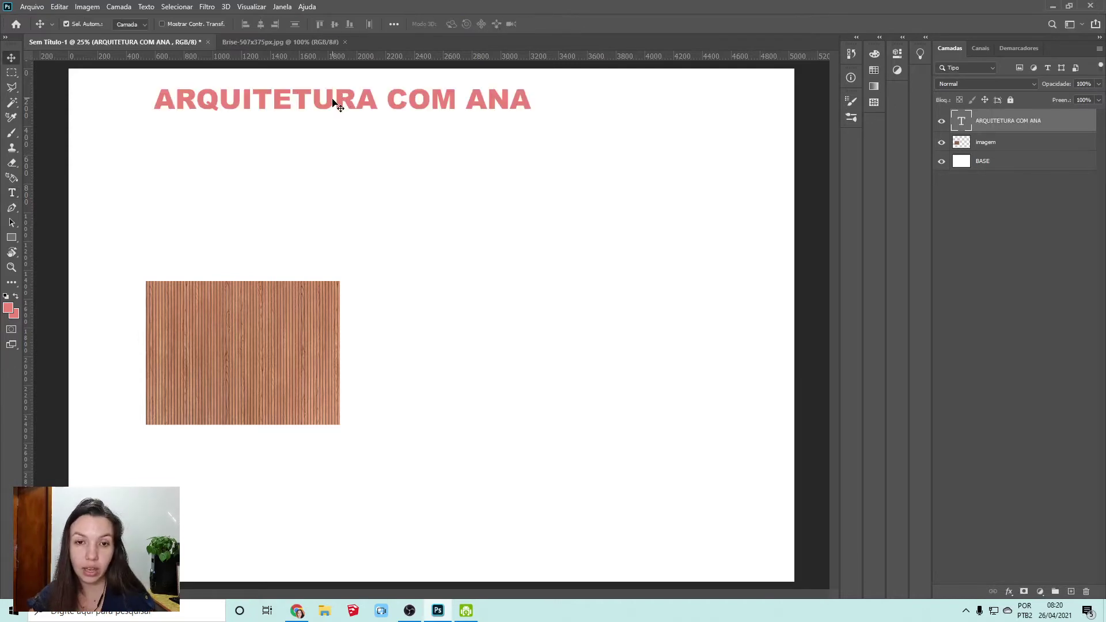
drag(335, 103, 295, 134)
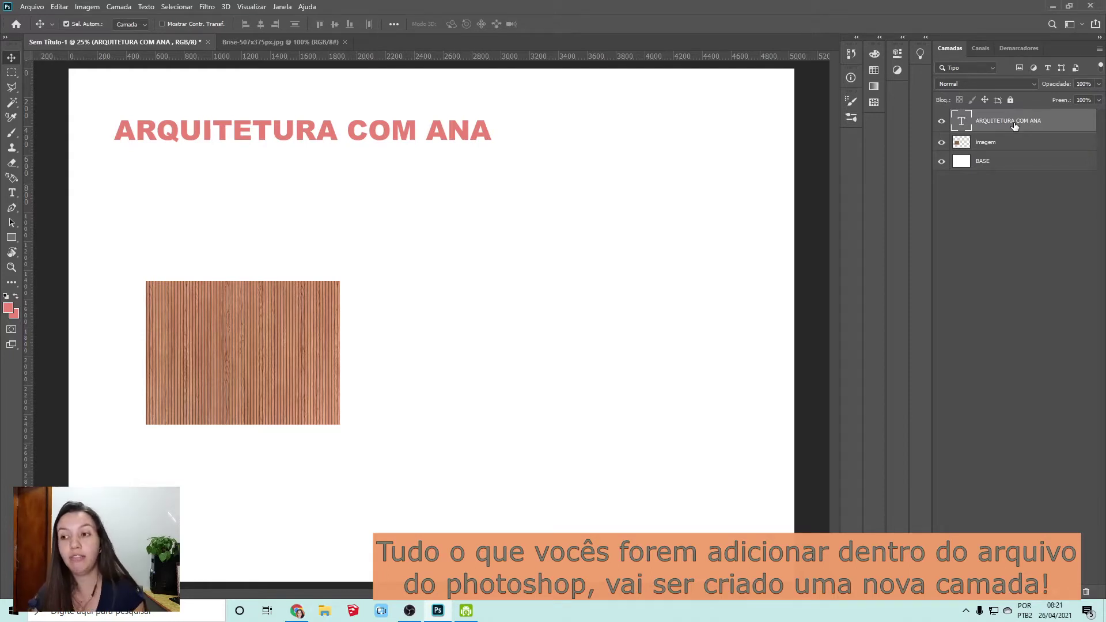
- Draw a rectangle about 1652 x 1980 px with a light green fill in the right part of the canvas
click(12, 237)
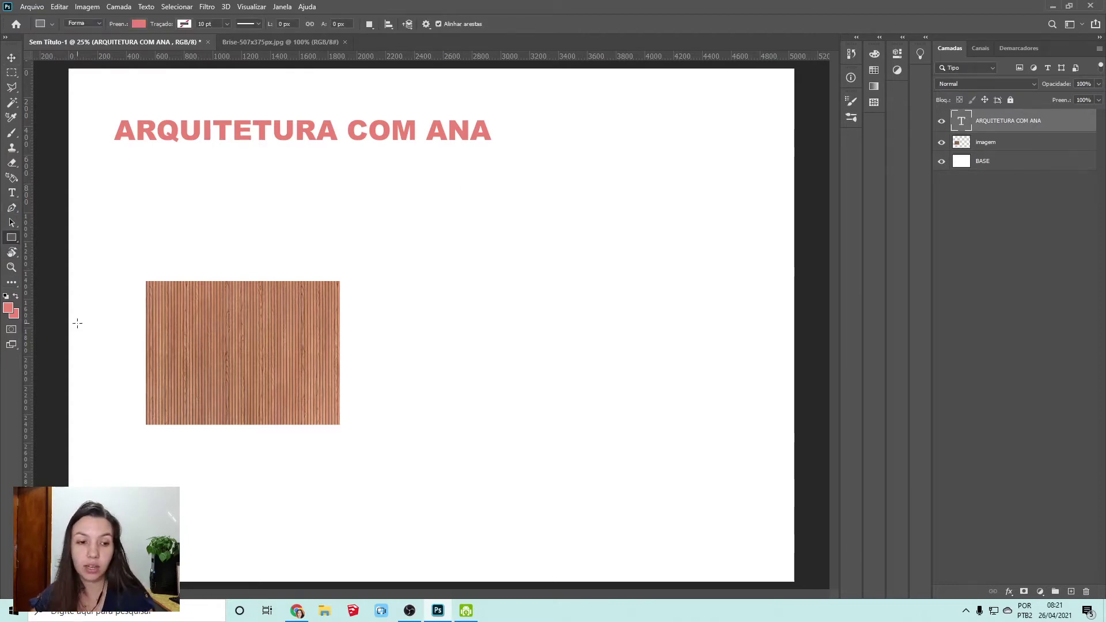
click(879, 38)
click(813, 67)
click(843, 67)
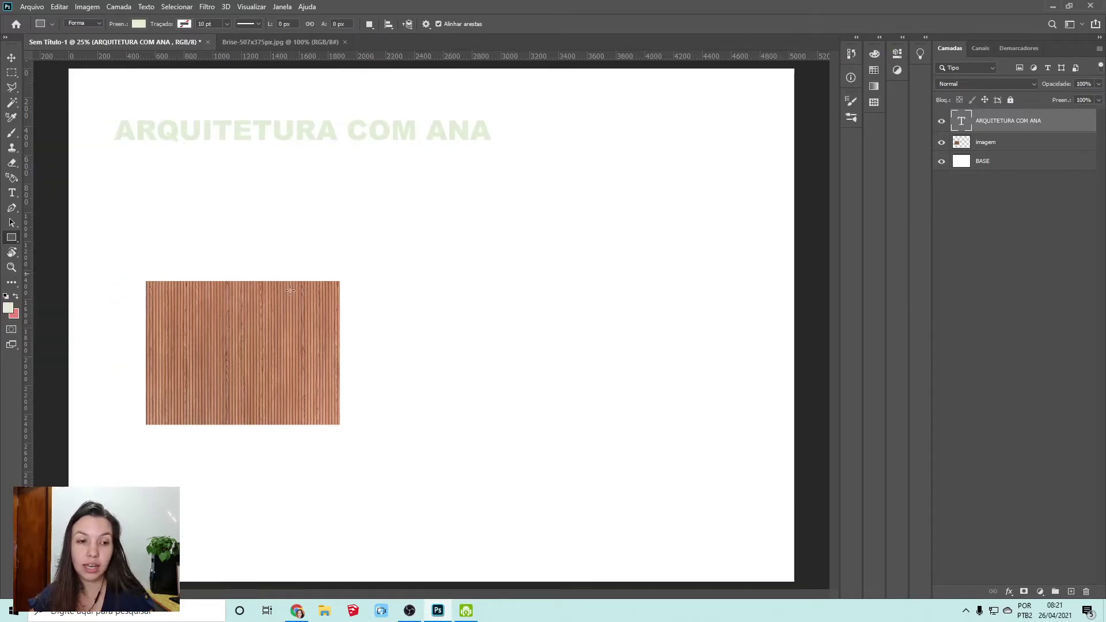
mouse_move(502, 222)
mouse_down()
mouse_move(669, 477)
mouse_move(740, 506)
mouse_up()
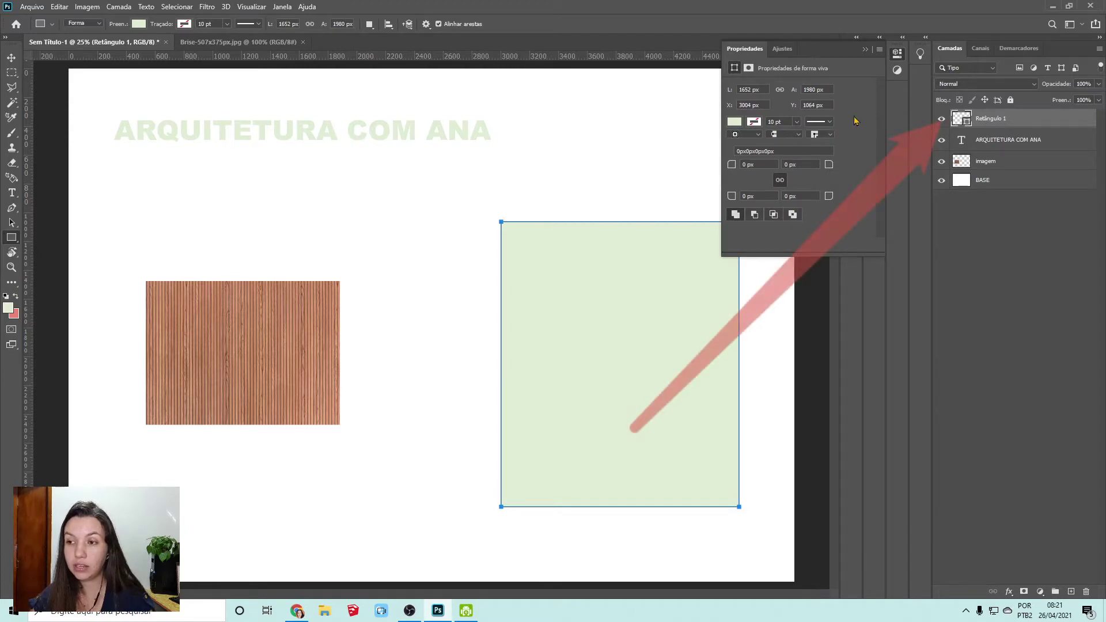
- Change the rectangle's fill to the recently used coral colour and move it into the canvas's lower right corner
click(735, 123)
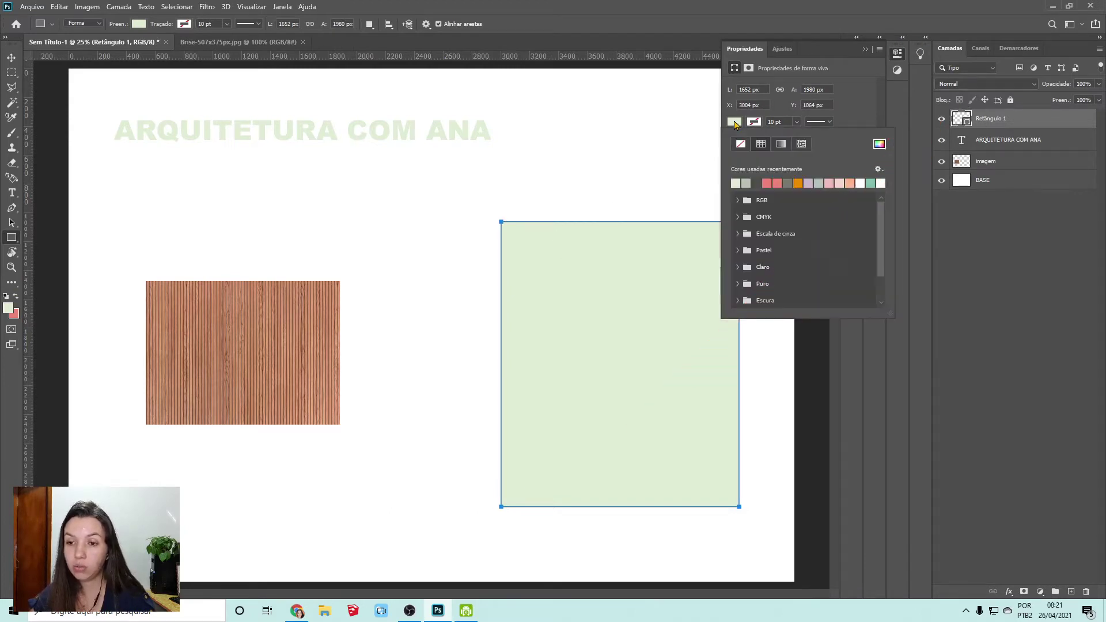
click(778, 183)
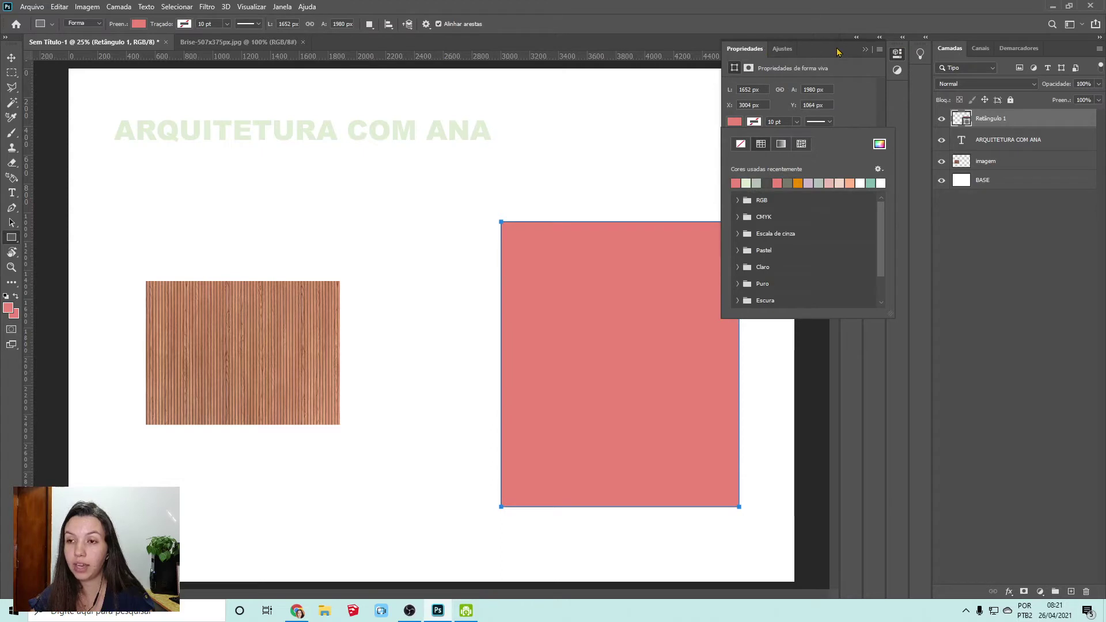
click(865, 50)
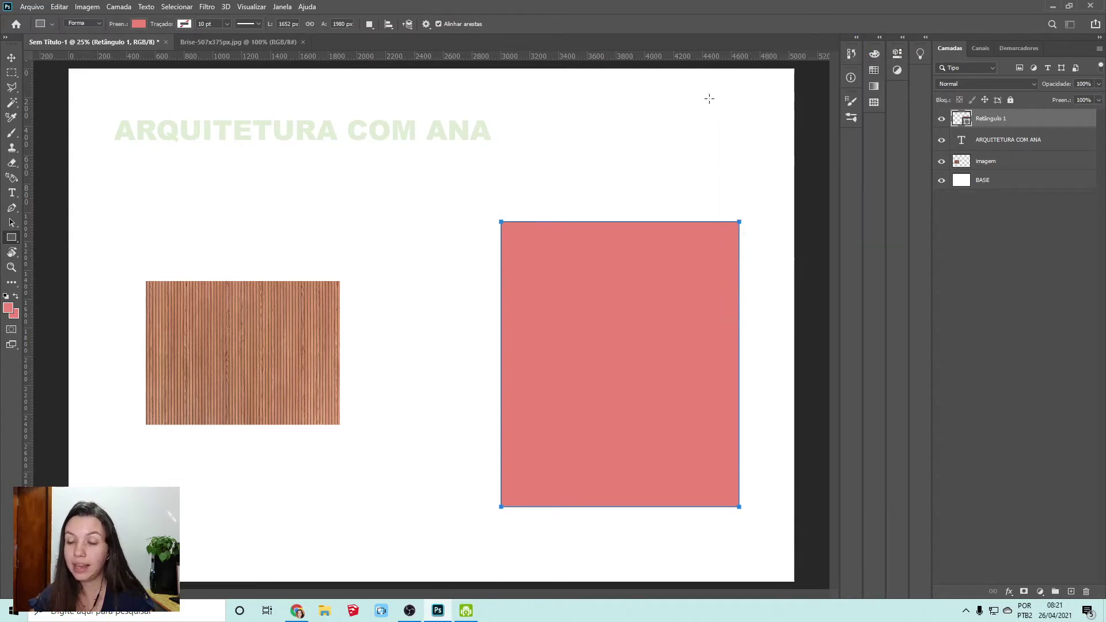
key(v)
drag(621, 353, 664, 414)
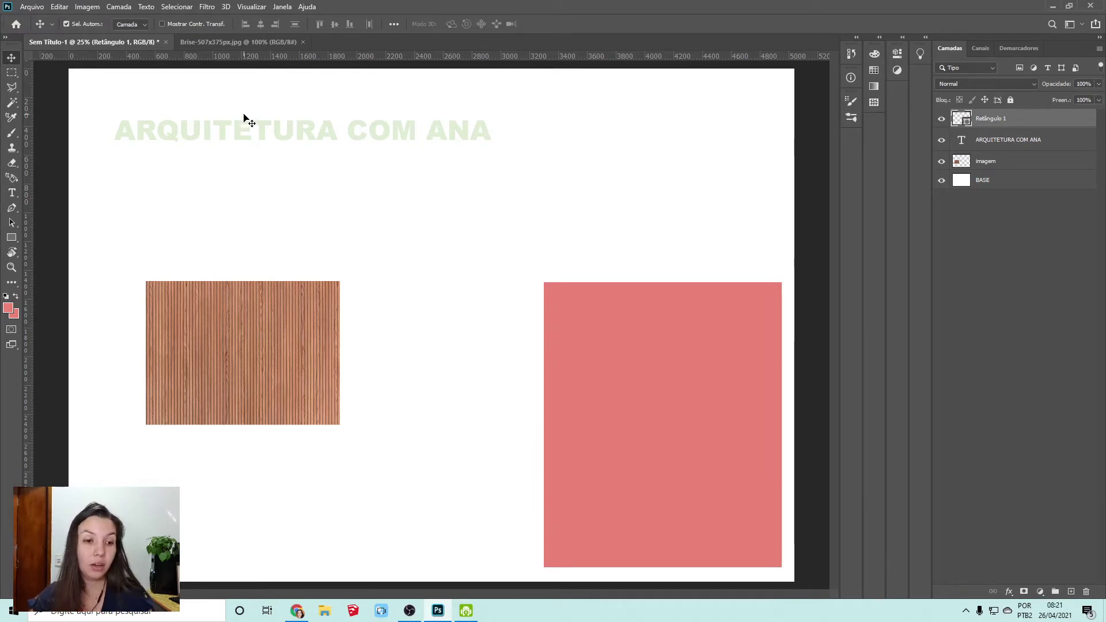
- Recolour the title text in a slightly deeper light green
double_click(286, 144)
click(460, 24)
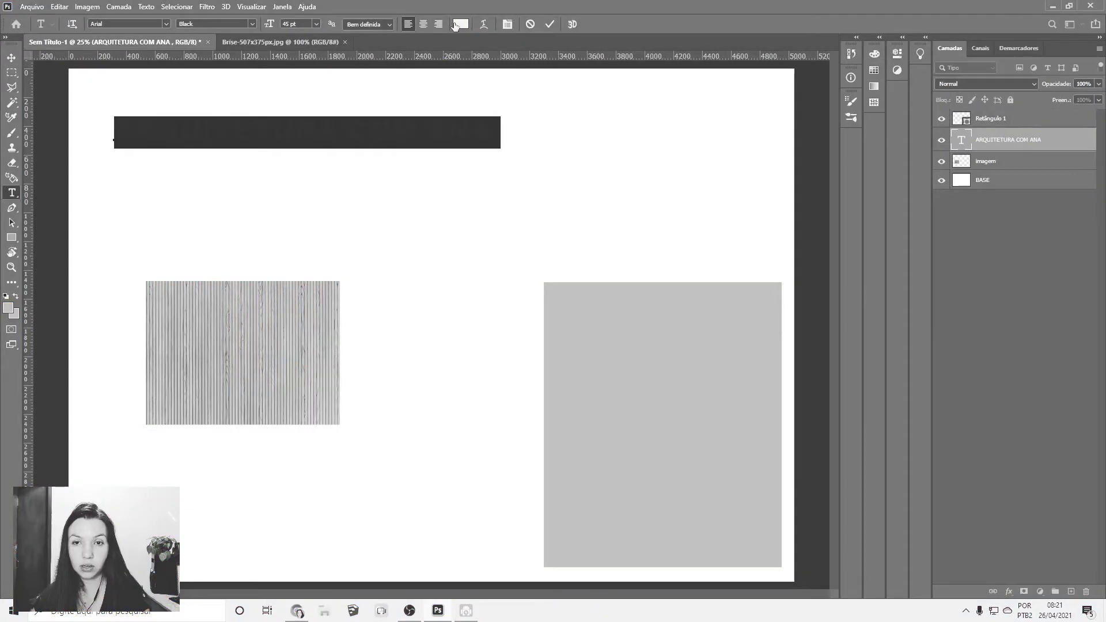
click(355, 151)
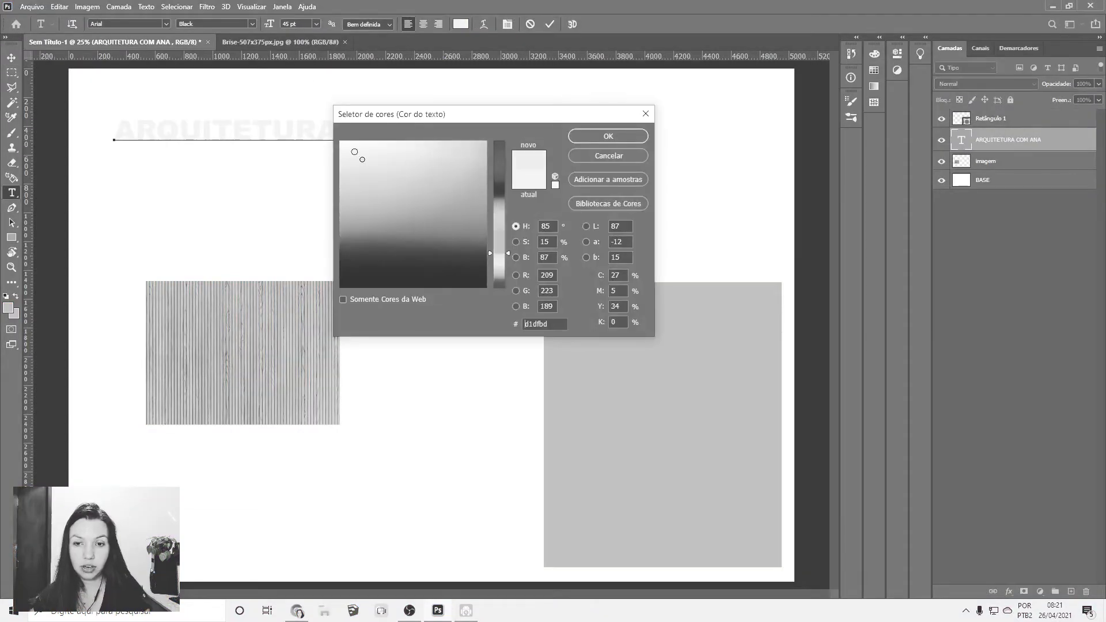
click(605, 137)
click(550, 23)
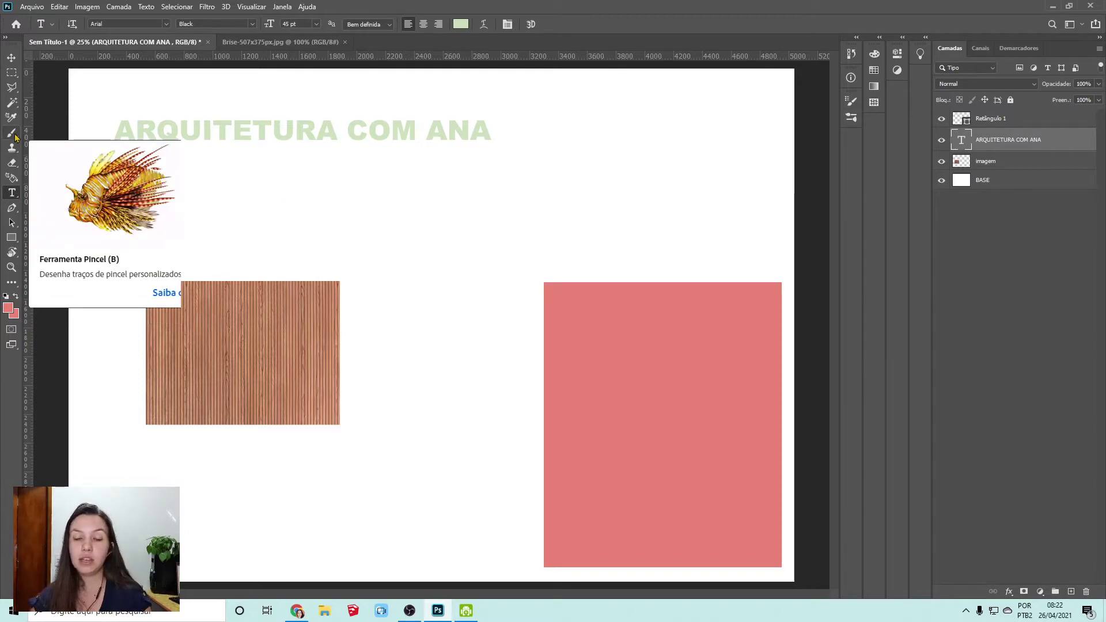
- Check whether the Brush tool can be used on the rectangle, title and imagem layers
click(984, 118)
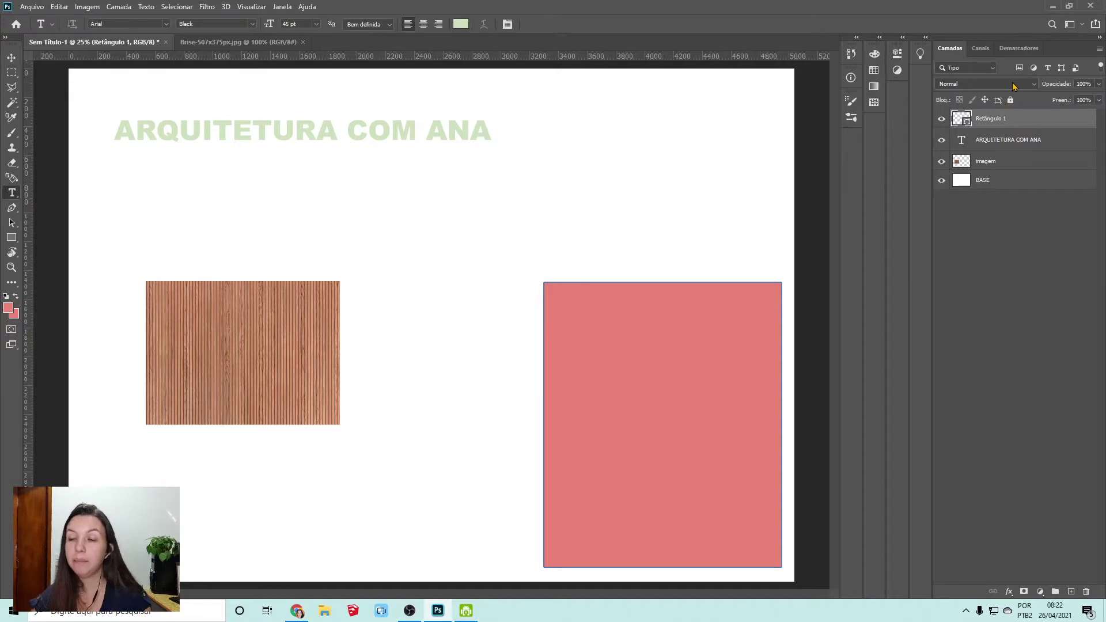
click(11, 133)
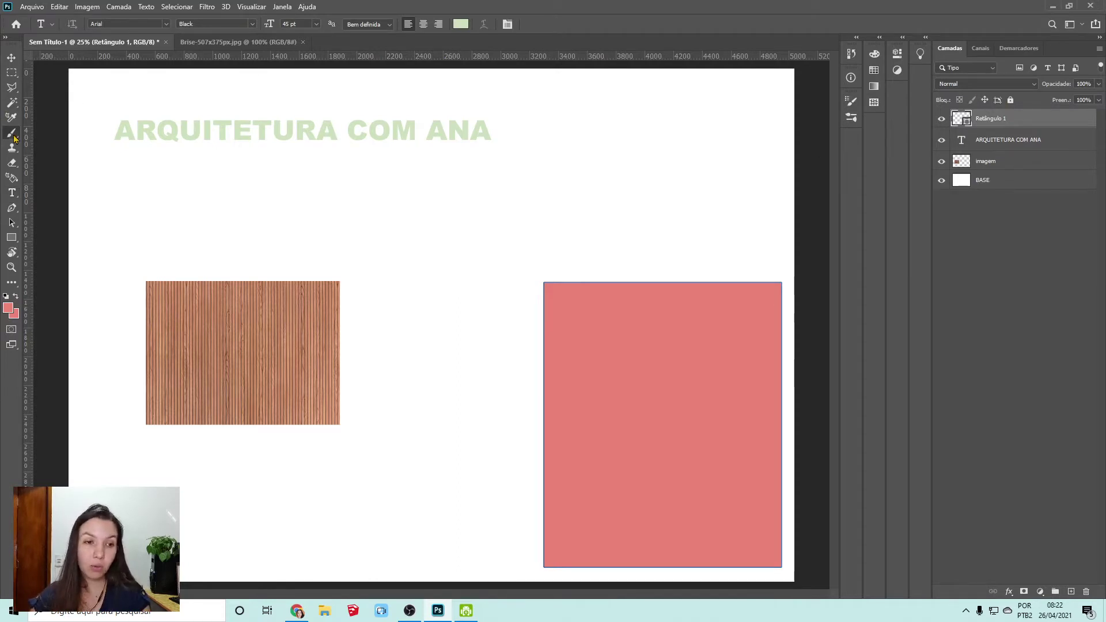
click(1008, 139)
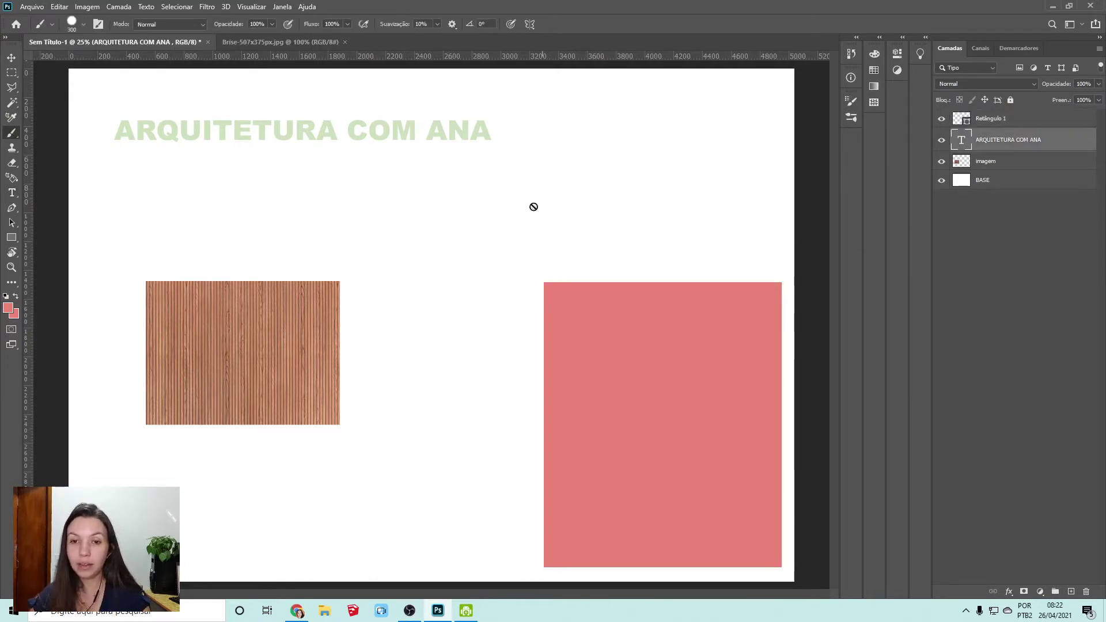
click(1023, 173)
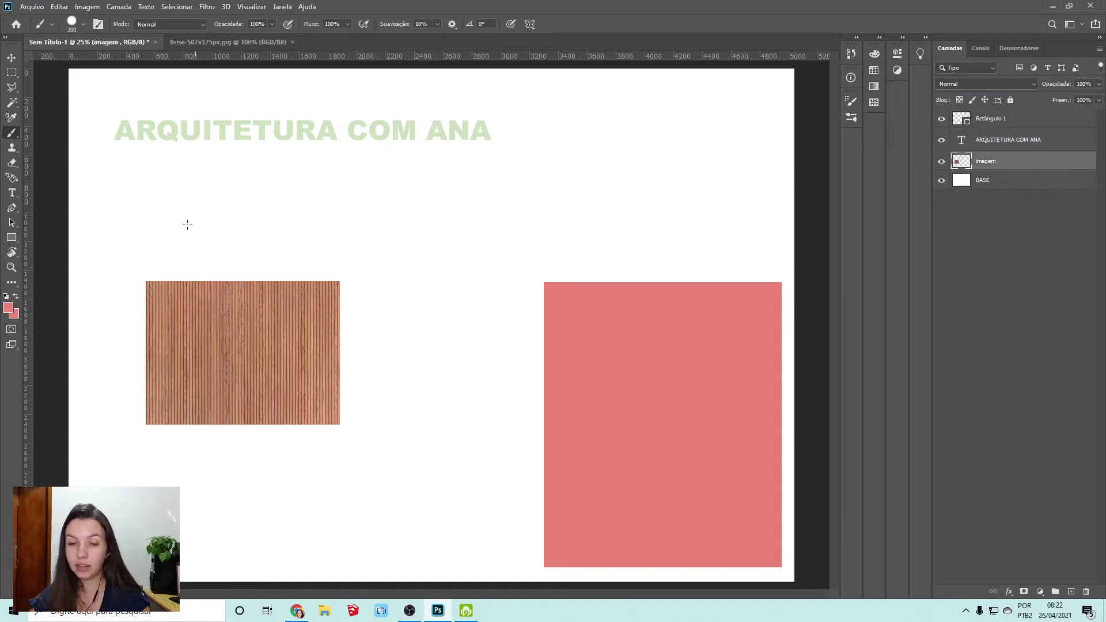
- Try coral Brush strokes on the imagem layer, toggling its visibility to check where the paint lies, and undo the strokes
drag(247, 232, 267, 214)
mouse_move(404, 313)
mouse_down()
mouse_move(448, 294)
mouse_move(461, 340)
mouse_move(311, 253)
mouse_move(360, 183)
mouse_move(396, 160)
mouse_up()
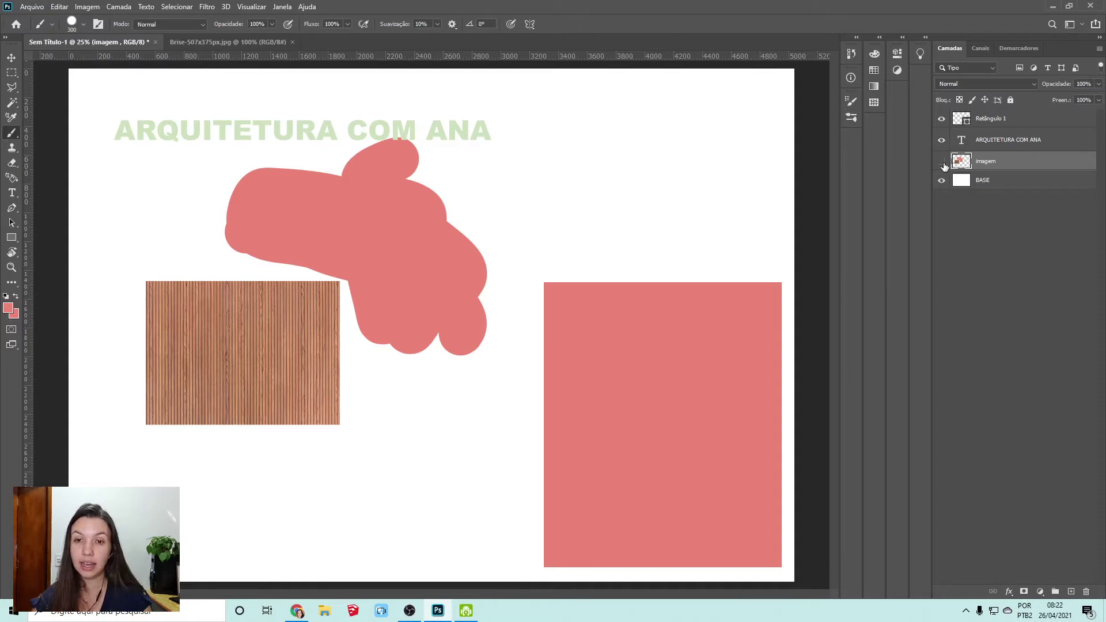
click(943, 164)
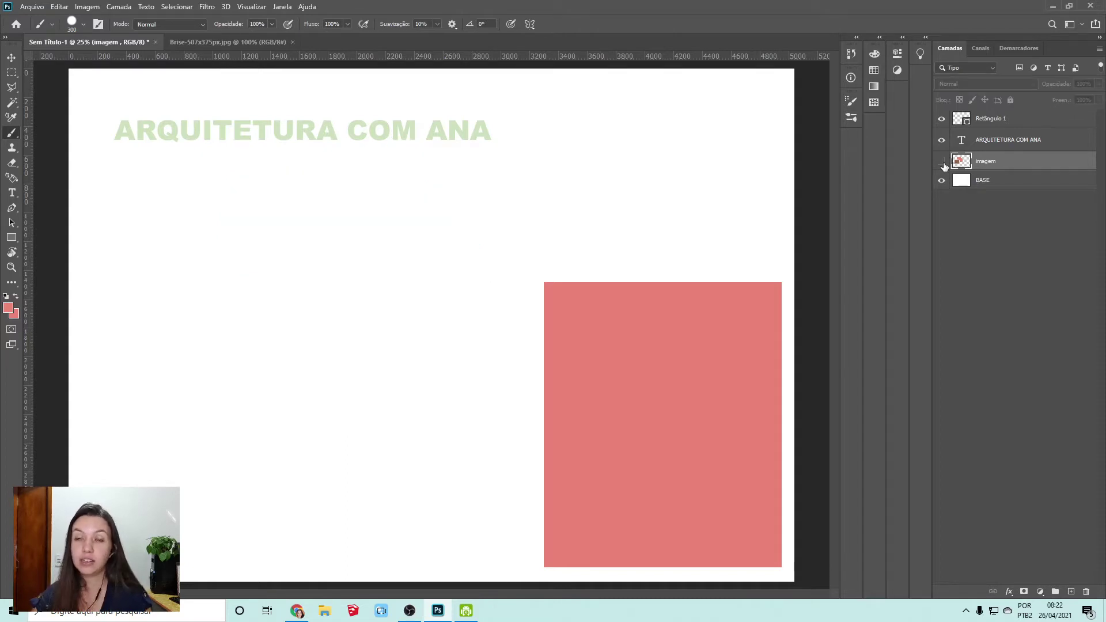
click(943, 163)
click(943, 162)
click(943, 163)
key(ctrl+z)
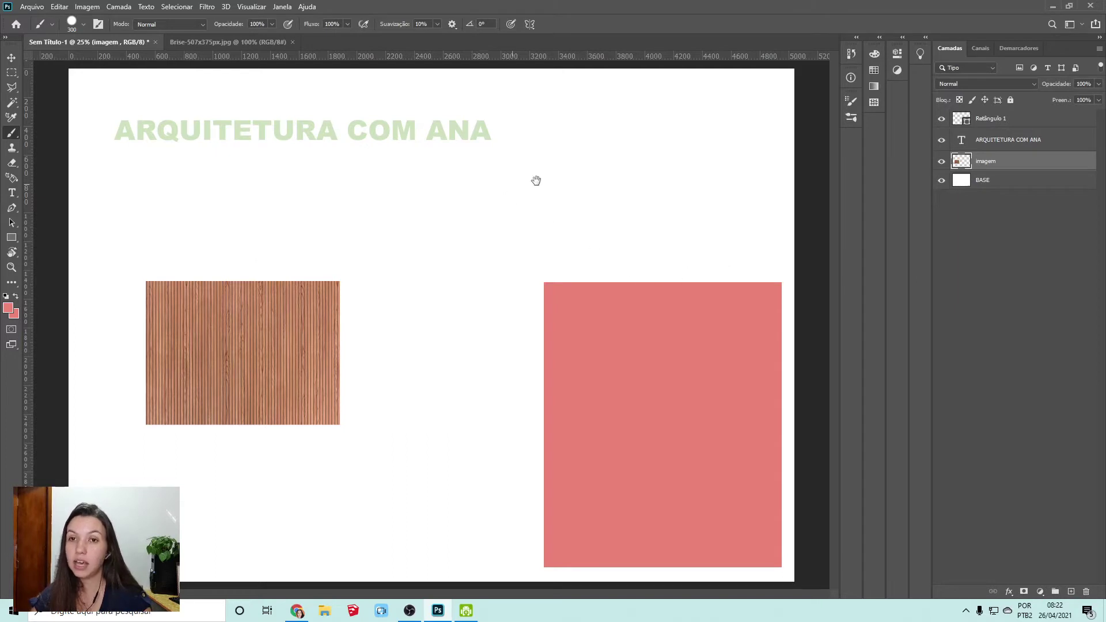
- Paint a coral freehand loop on the imagem layer between the wood picture and the rectangle, undoing a first stroke over the picture
click(1023, 118)
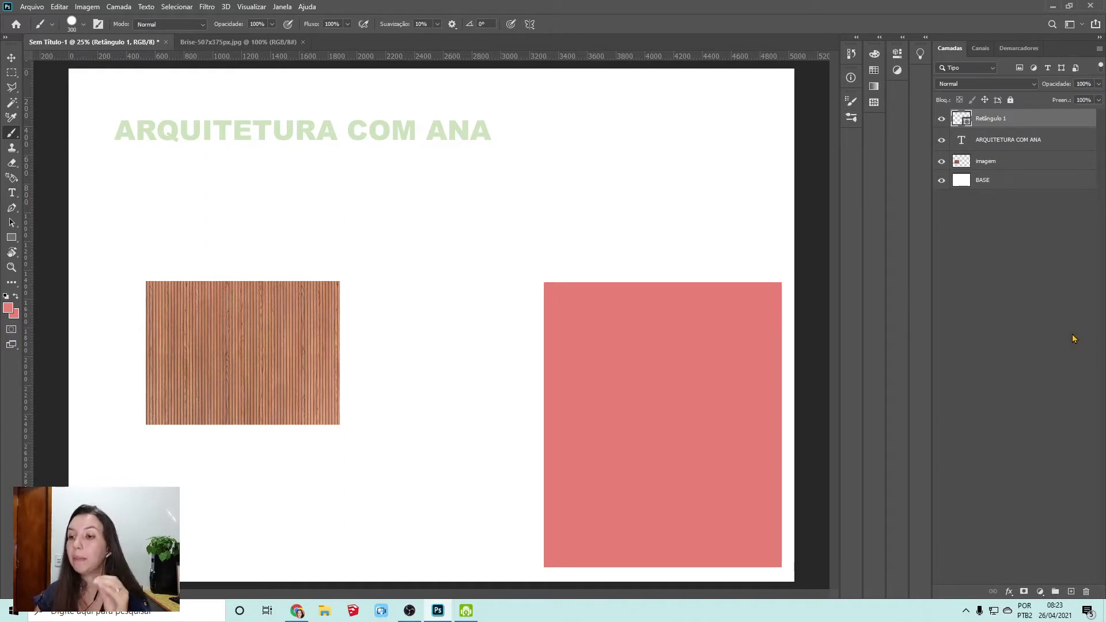
click(1021, 163)
mouse_move(360, 233)
mouse_down()
mouse_move(419, 235)
mouse_move(240, 347)
mouse_move(257, 210)
mouse_move(317, 401)
mouse_up()
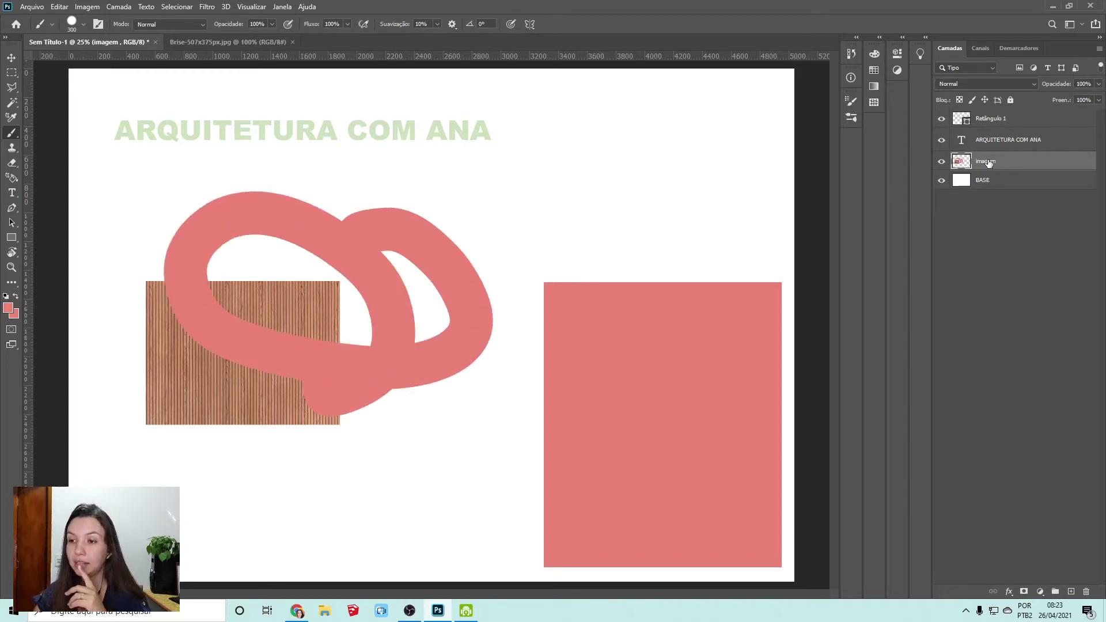
key(ctrl+z)
mouse_move(440, 216)
mouse_down()
mouse_move(459, 486)
mouse_move(506, 213)
mouse_move(480, 203)
mouse_up()
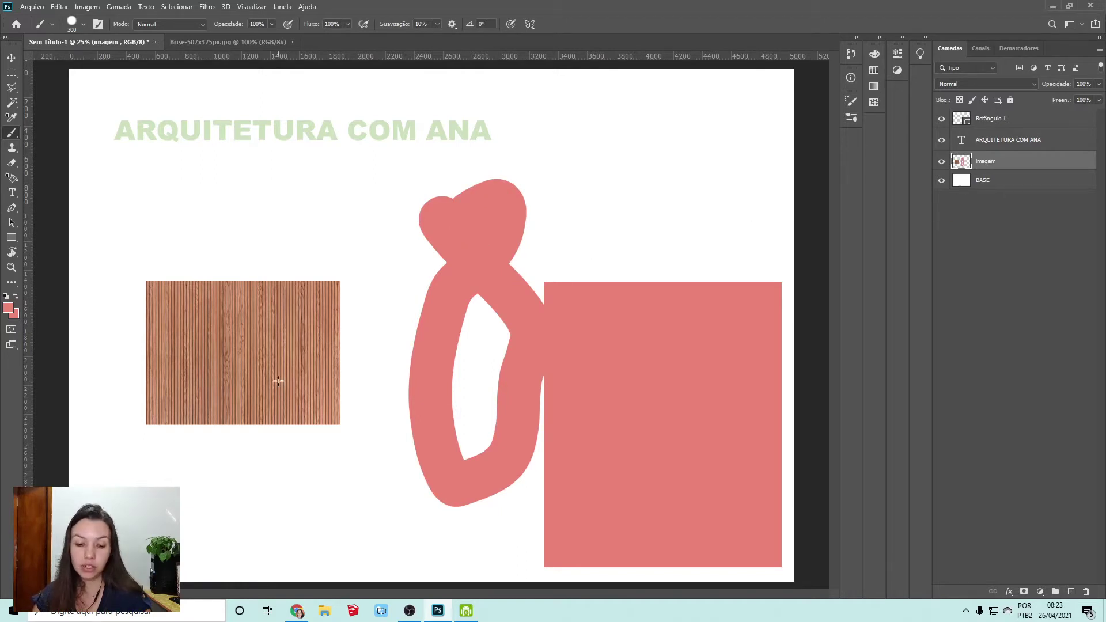
- Apply a drop shadow (Sombra Projetada) to the imagem layer and compare the canvas with the layer's effects off and on
key(v)
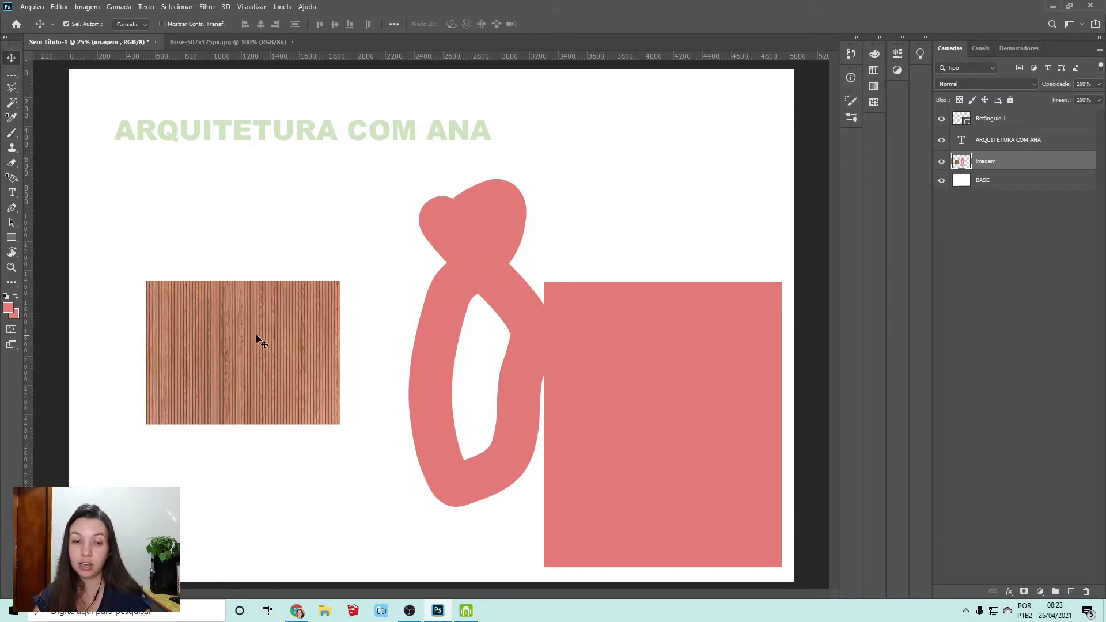
double_click(1038, 163)
drag(312, 249, 710, 144)
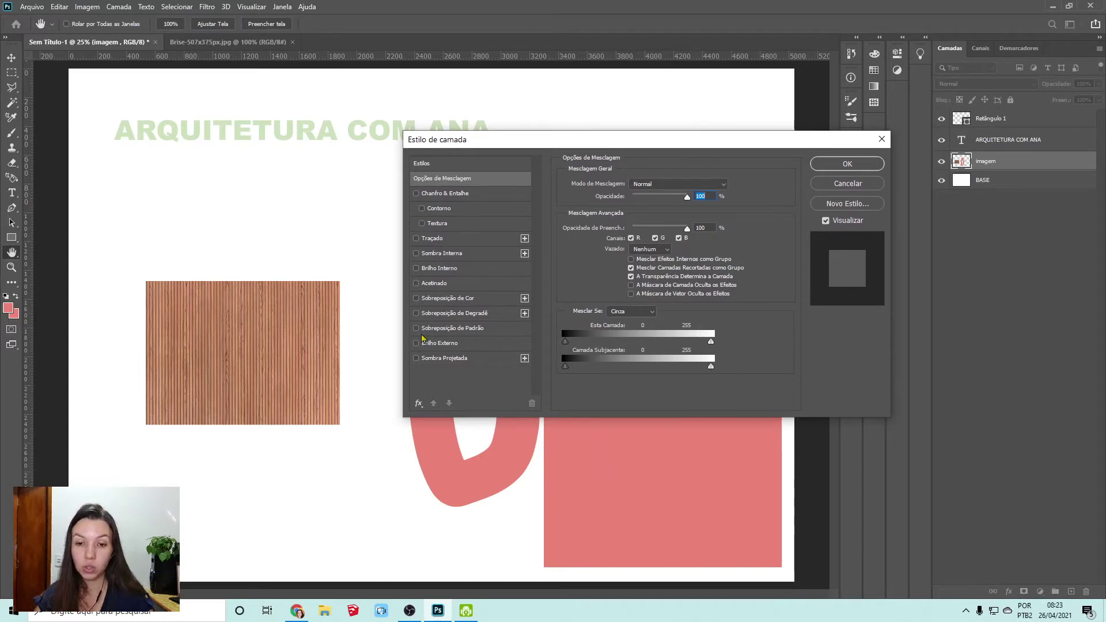
click(417, 358)
click(843, 165)
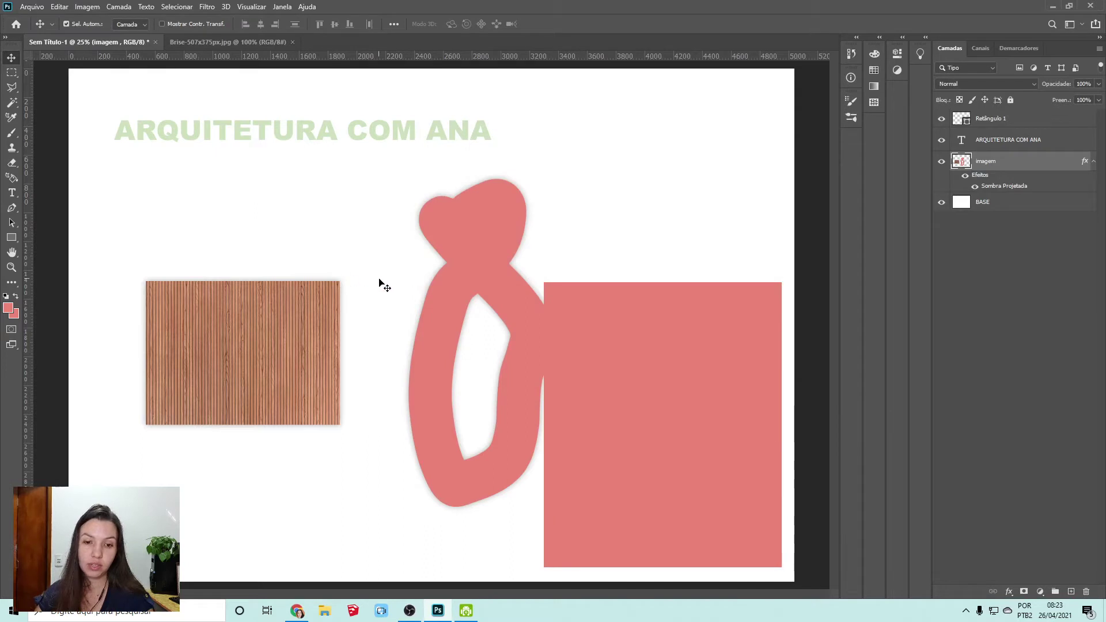
click(966, 176)
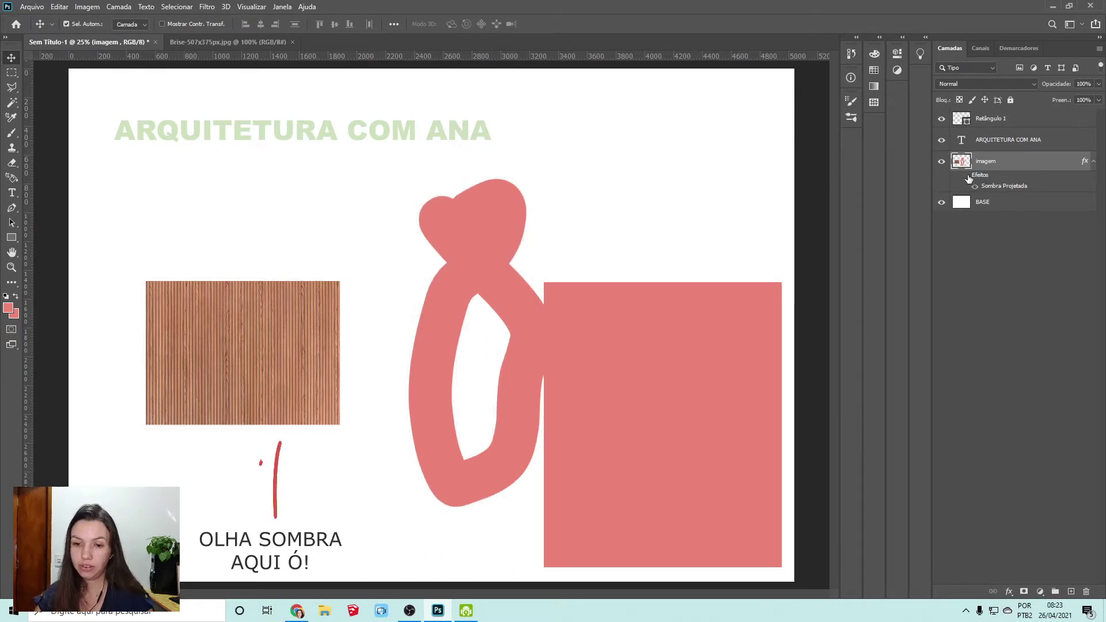
click(968, 176)
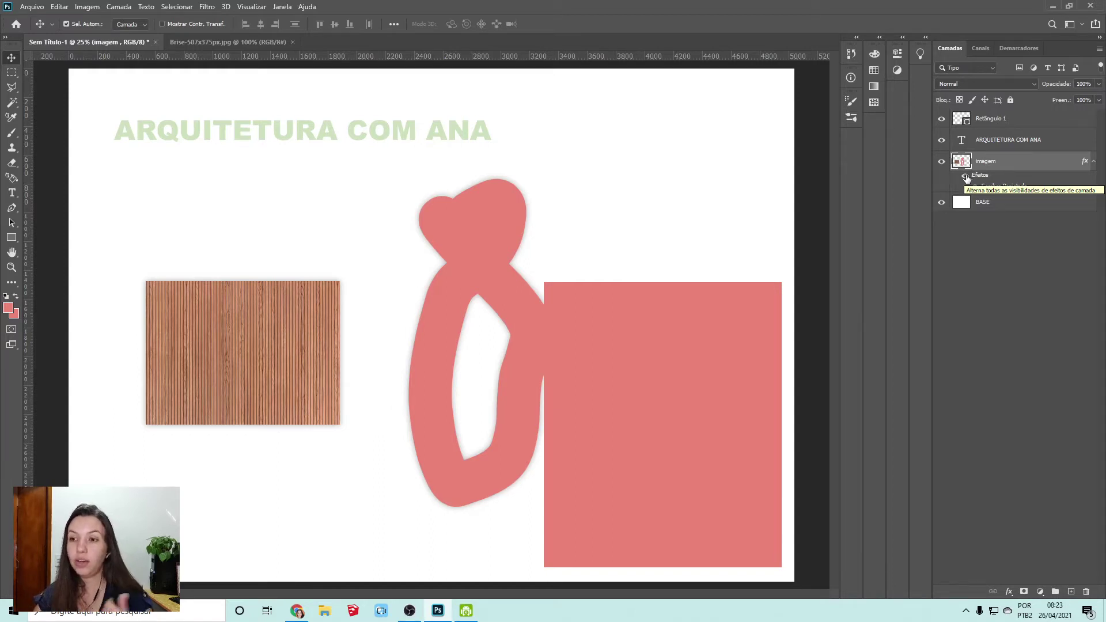
- Set the imagem layer's opacity to 30%
click(1084, 84)
text(30)
key(Return)
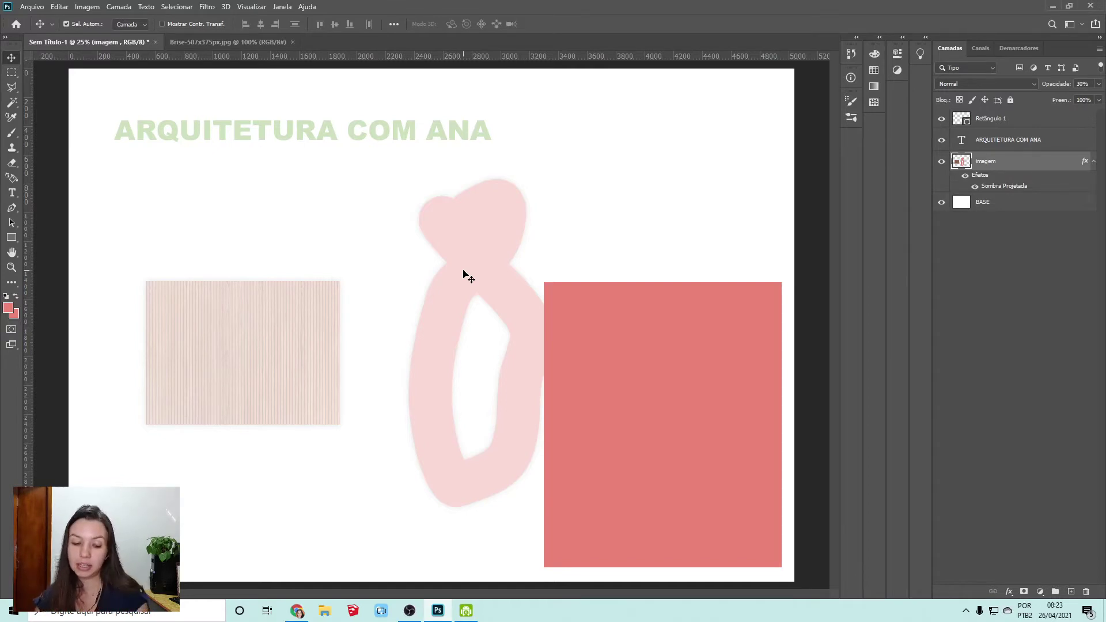
- Undo the opacity change, the drop shadow and the brush loop on the imagem layer
key(ctrl+z)
key(ctrl+z)
key(ctrl+z)
key(ctrl+z)
key(ctrl+z)
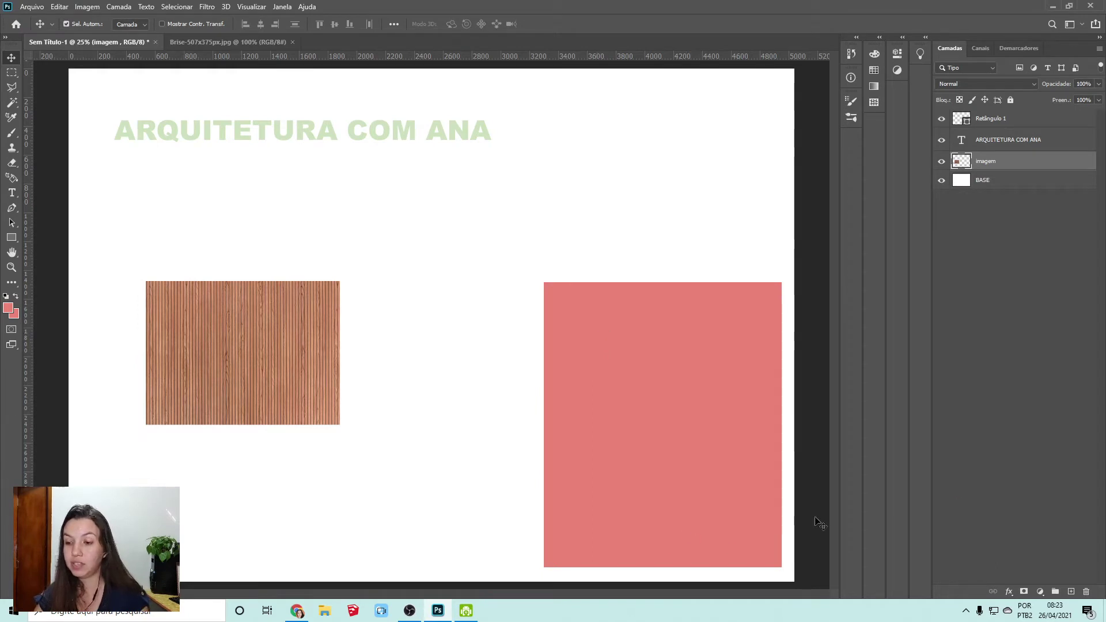
- Create a new empty layer above all the others and name it BRUSHES
click(1072, 592)
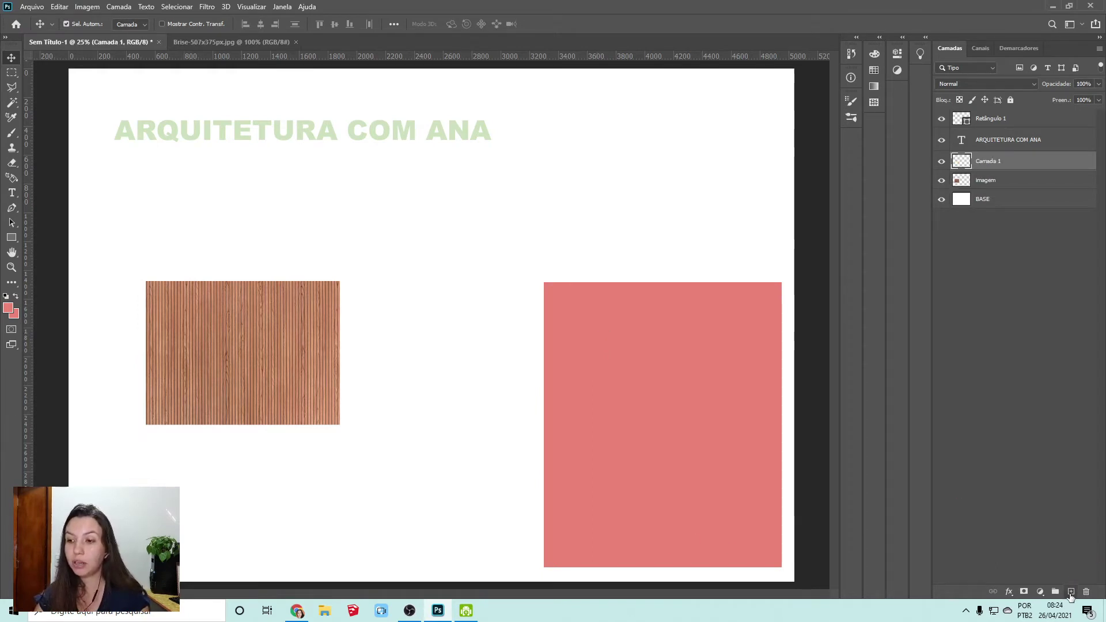
drag(1026, 167, 1018, 119)
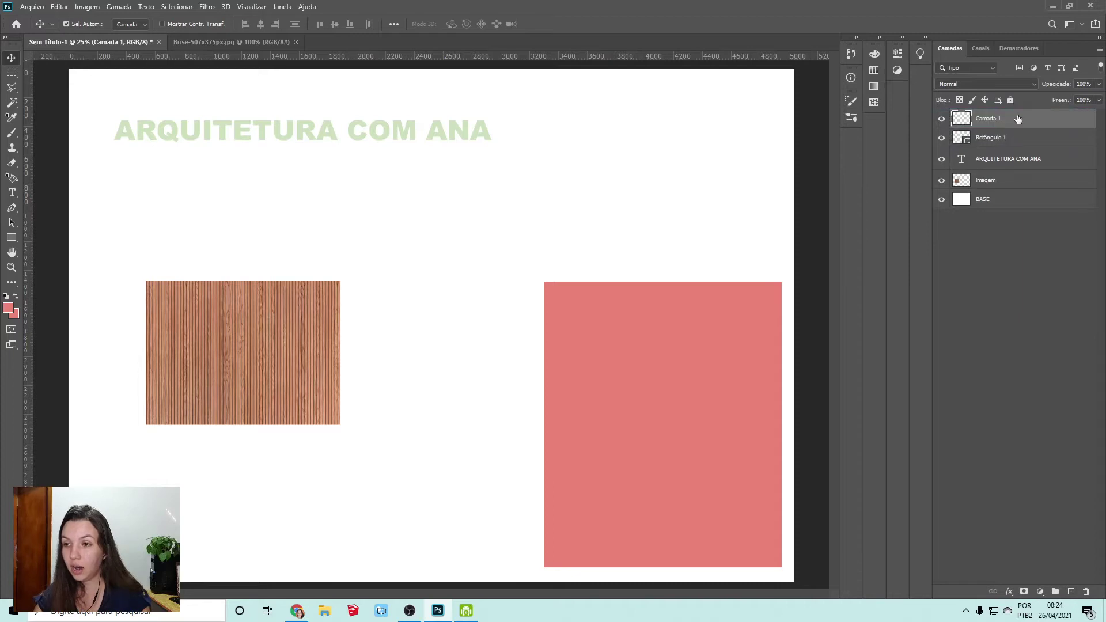
double_click(988, 119)
text(BRUSHES)
key(Return)
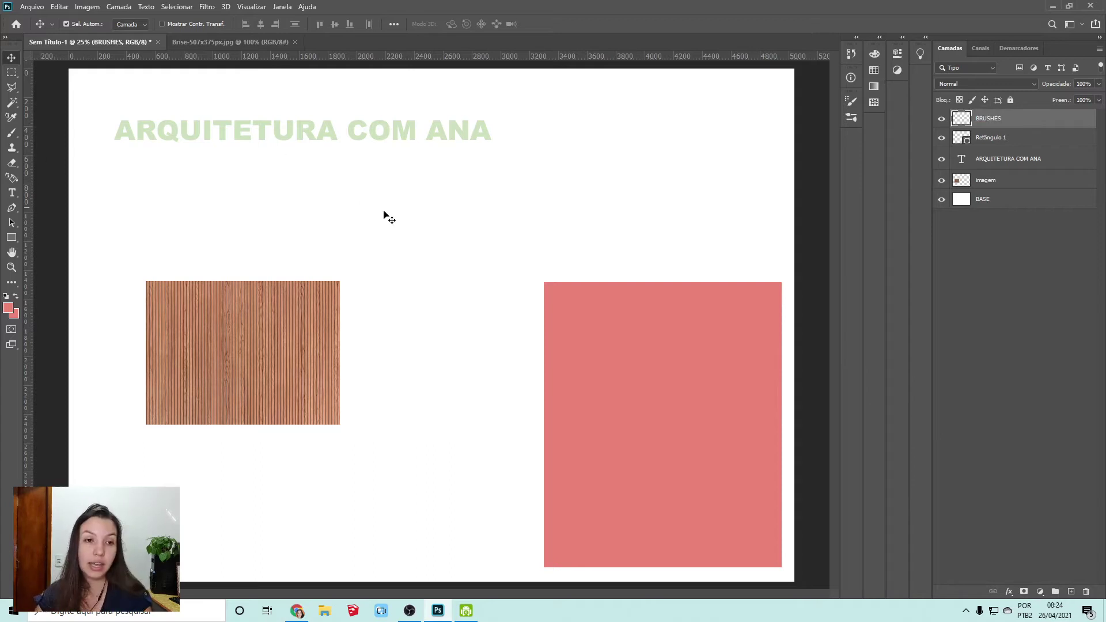
- Paint one hard-edged and three soft-edged coral brush dabs below the title on the BRUSHES layer
click(11, 132)
click(358, 204)
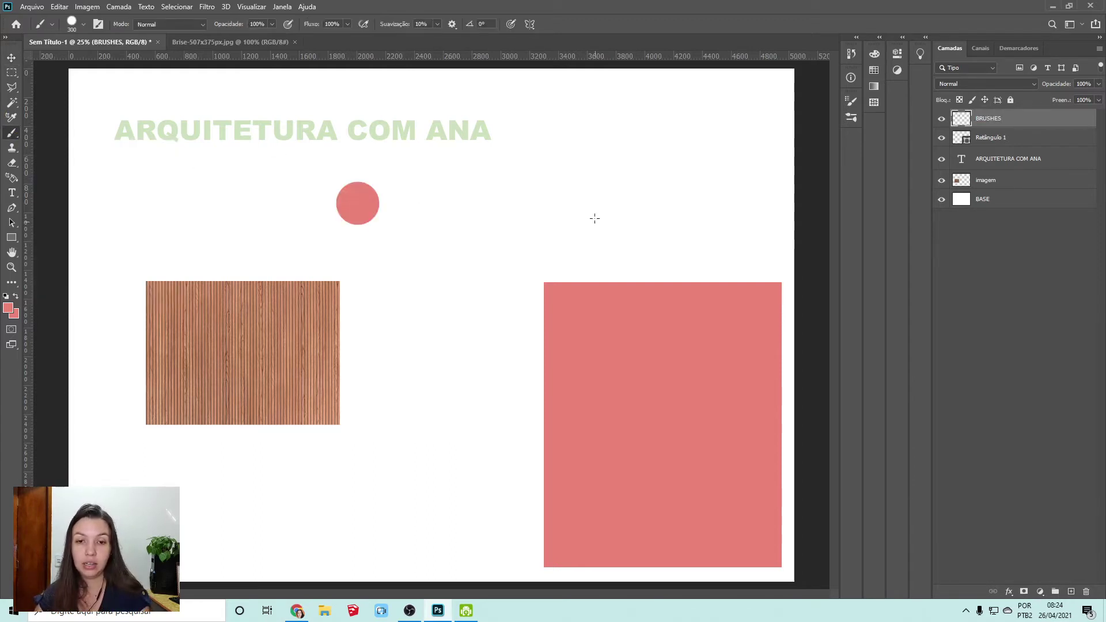
click(83, 25)
click(126, 226)
click(432, 198)
click(376, 254)
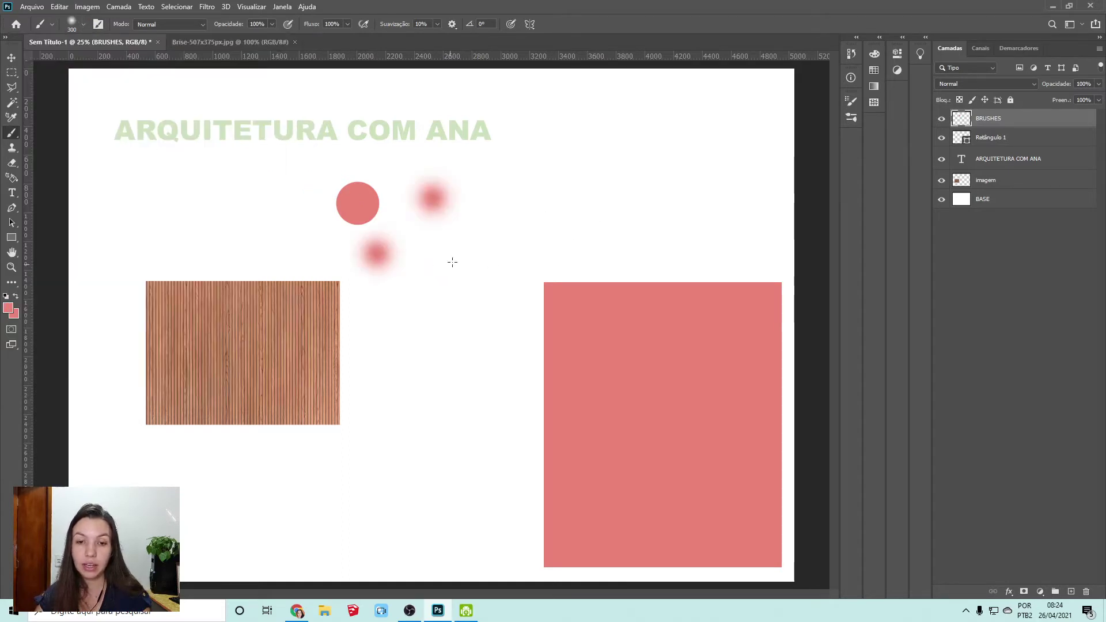
click(479, 244)
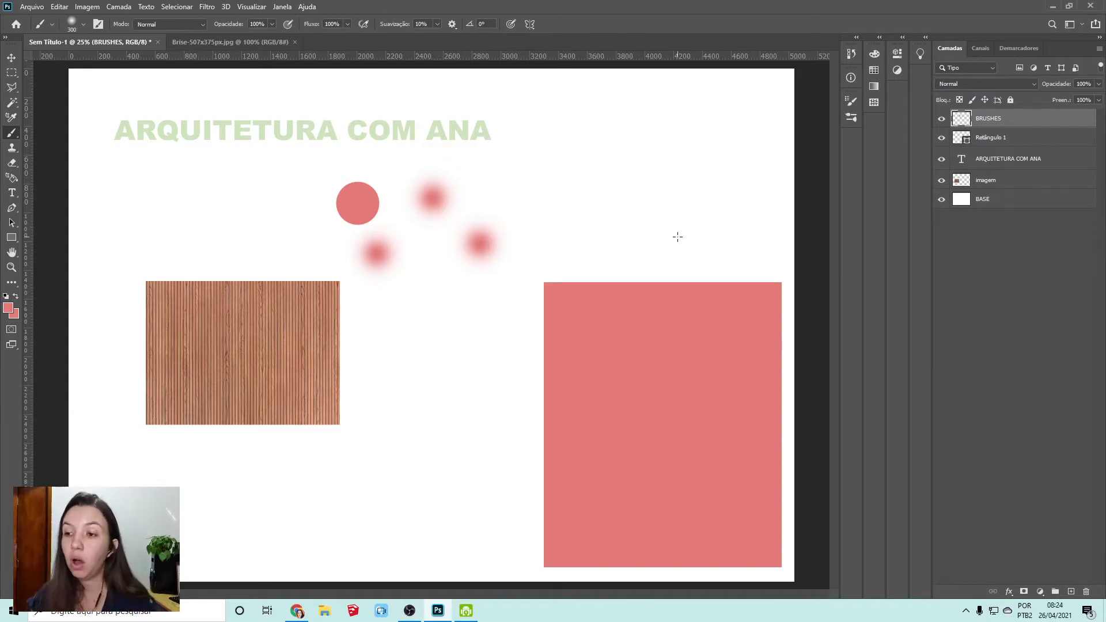
key(c)
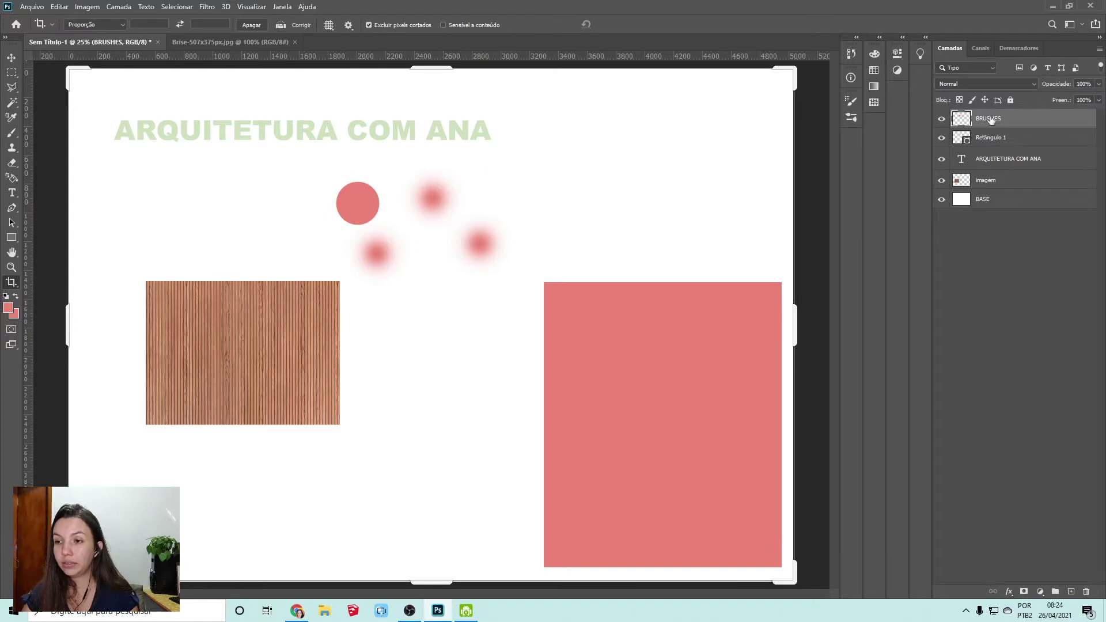
click(279, 362)
key(Escape)
- Enlarge the wood picture from the canvas's upper left corner to the full canvas height and set the imagem layer's opacity to 30%
ctrl+click(334, 323)
key(ctrl+t)
drag(326, 287, 548, 173)
drag(597, 460, 728, 560)
drag(731, 316, 686, 316)
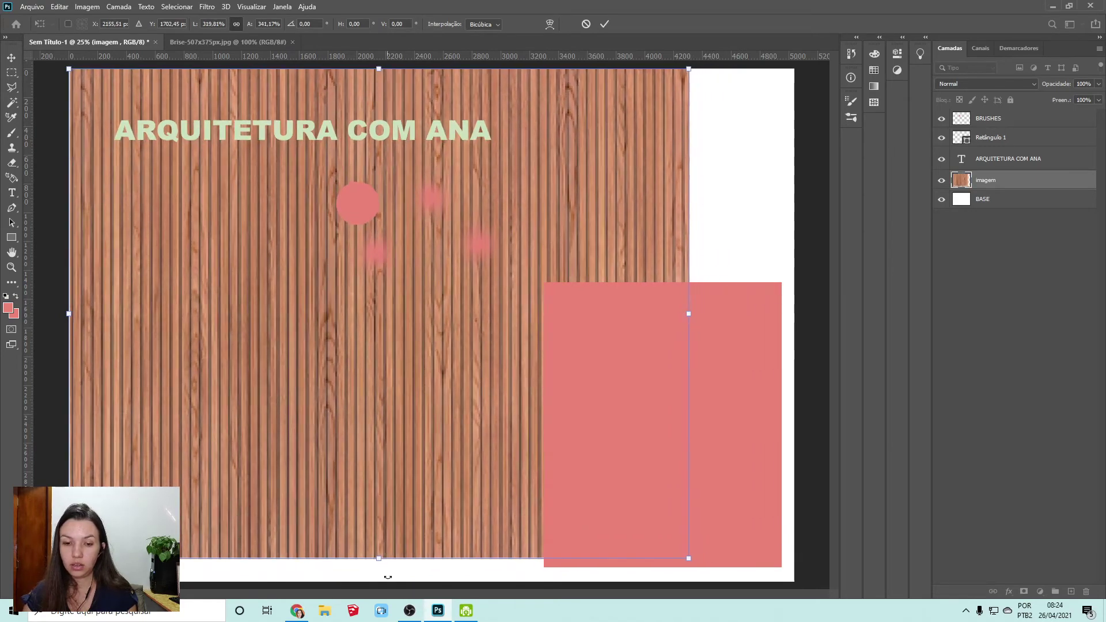
drag(379, 558, 381, 582)
key(Return)
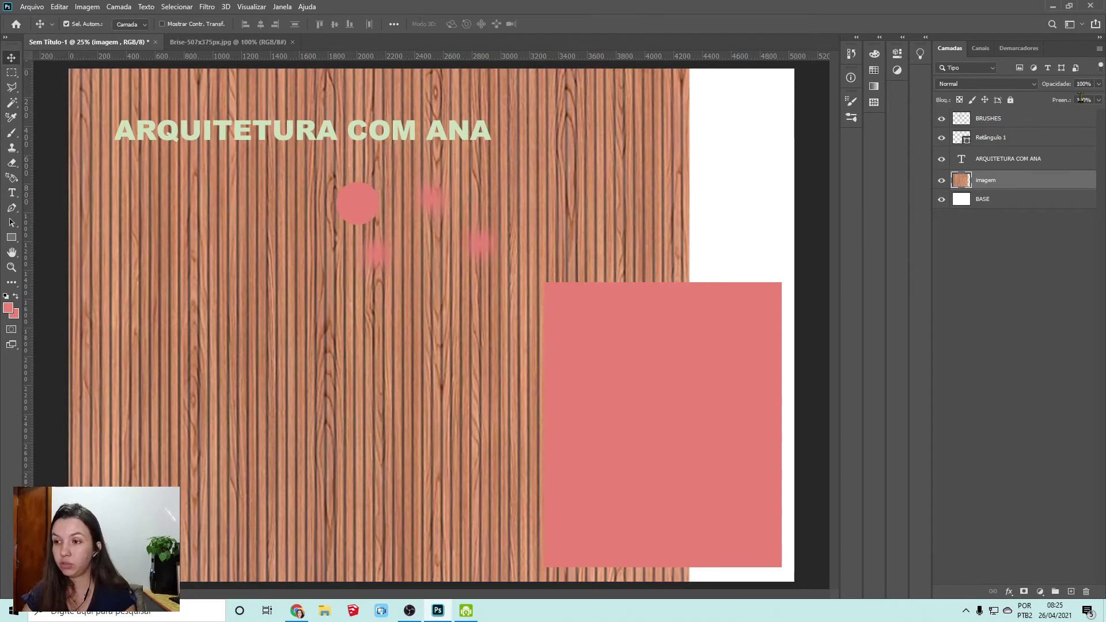
double_click(1093, 84)
text(30)
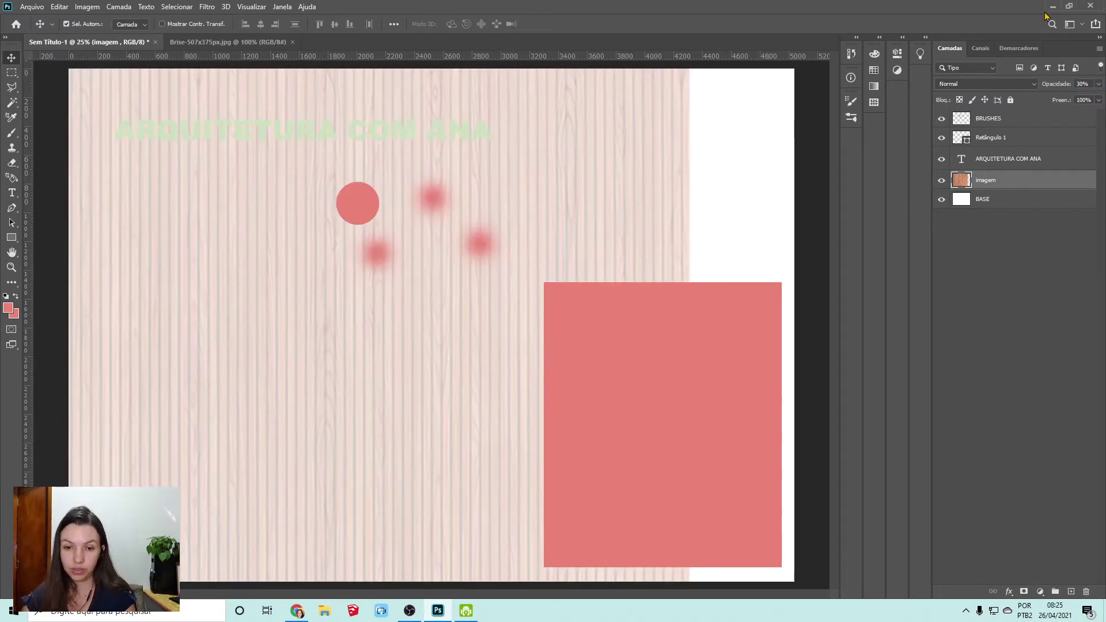
- Change the title text's colour to dark grey #353634
double_click(317, 134)
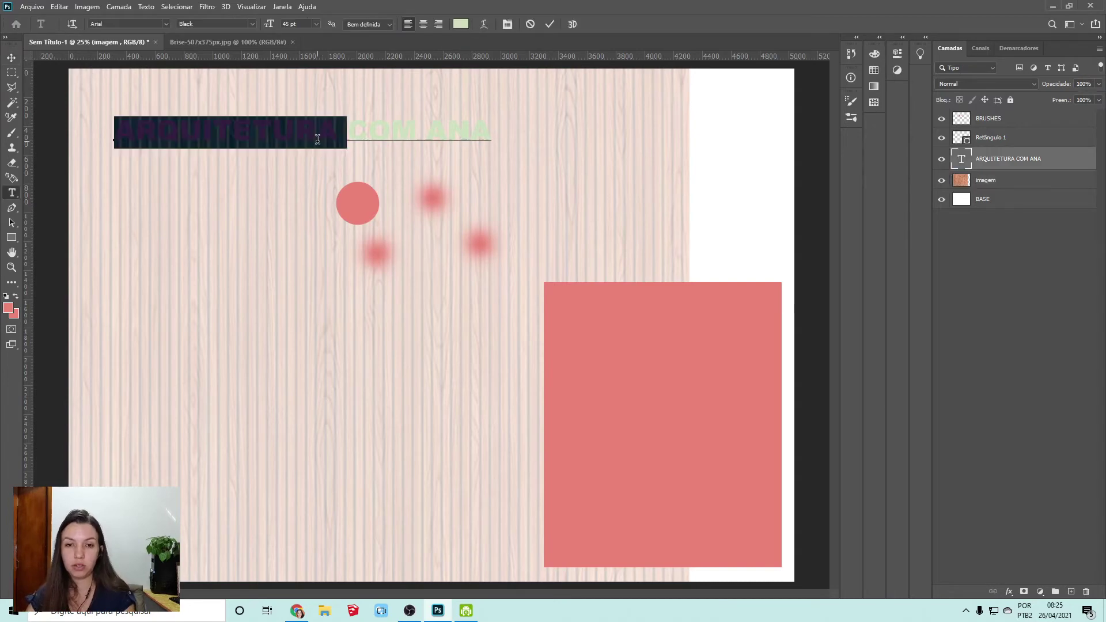
click(461, 23)
text(353634)
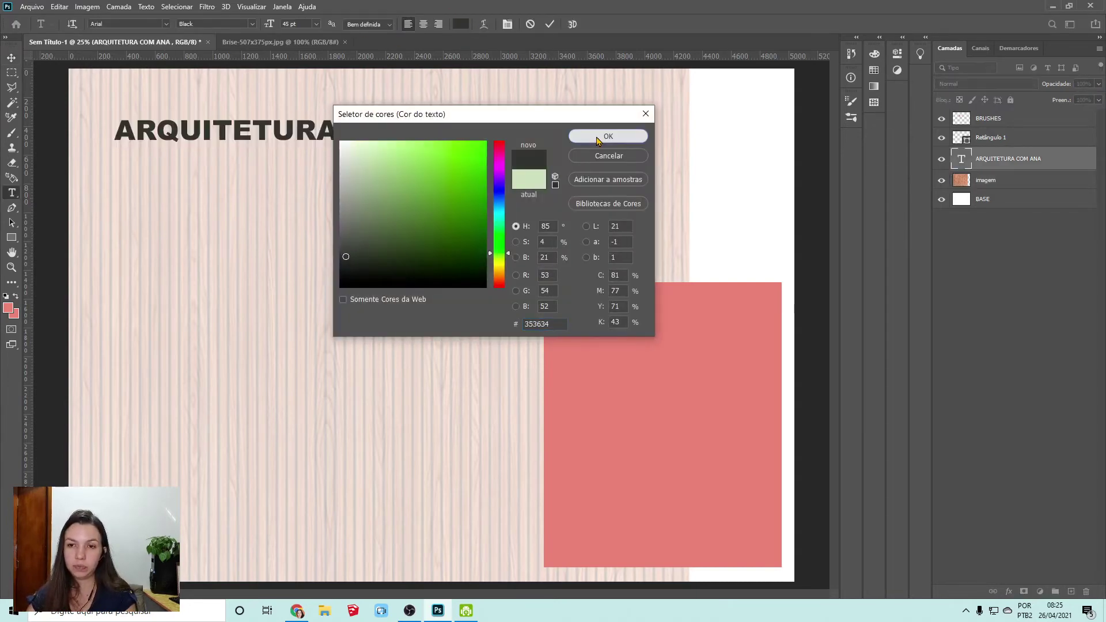
click(580, 139)
click(550, 24)
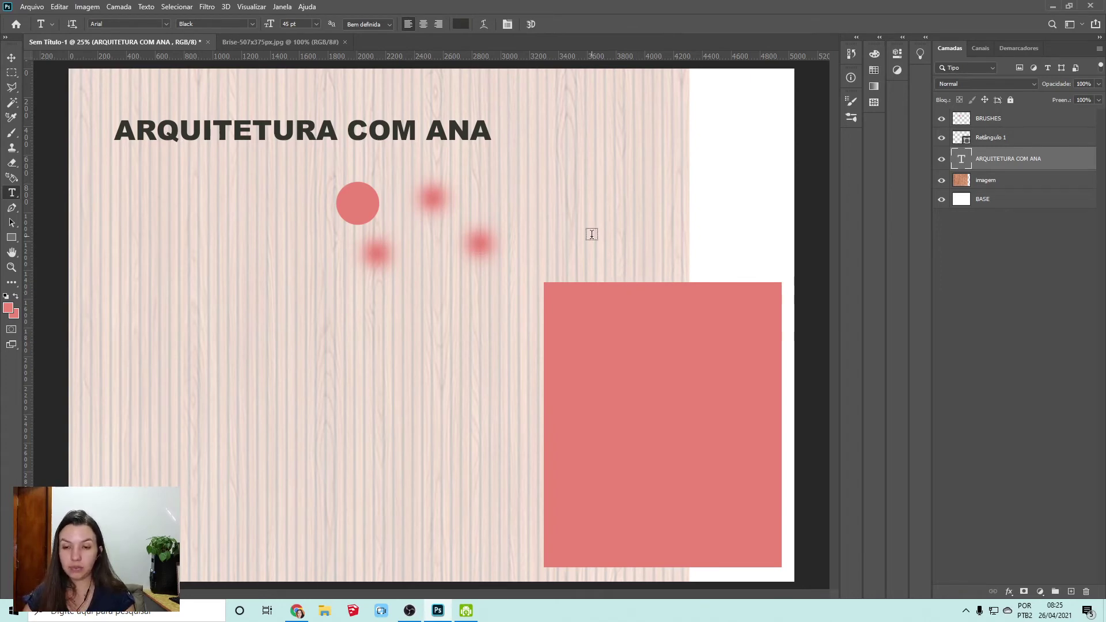
- Move the coral rectangle flush into the canvas's lower right corner and select the BASE, imagem and title layers in turn
key(v)
drag(619, 340, 632, 354)
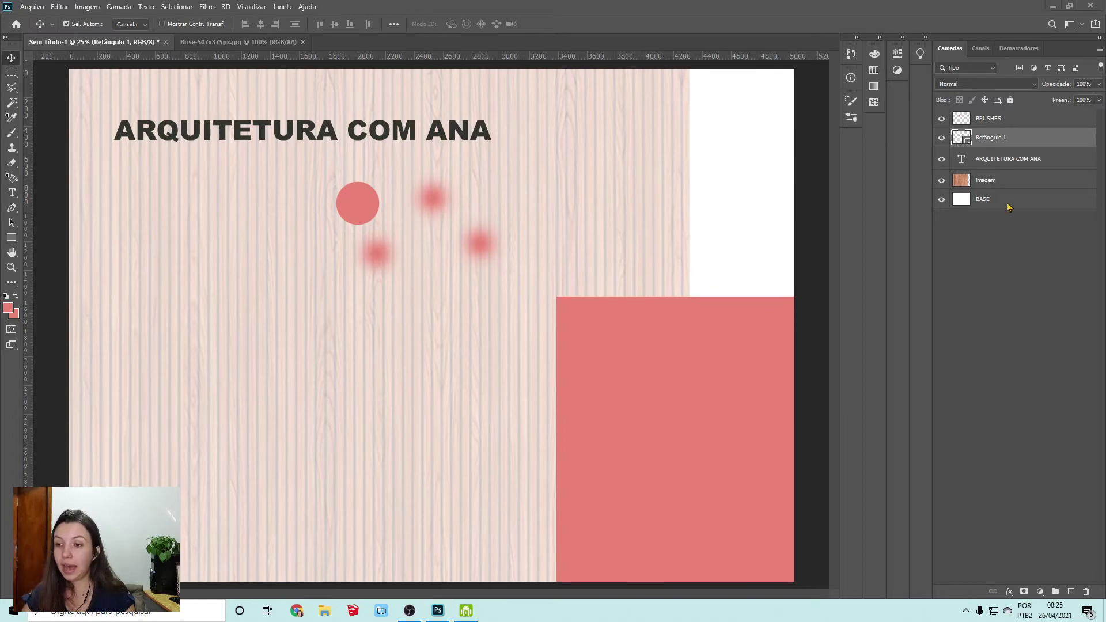
click(739, 196)
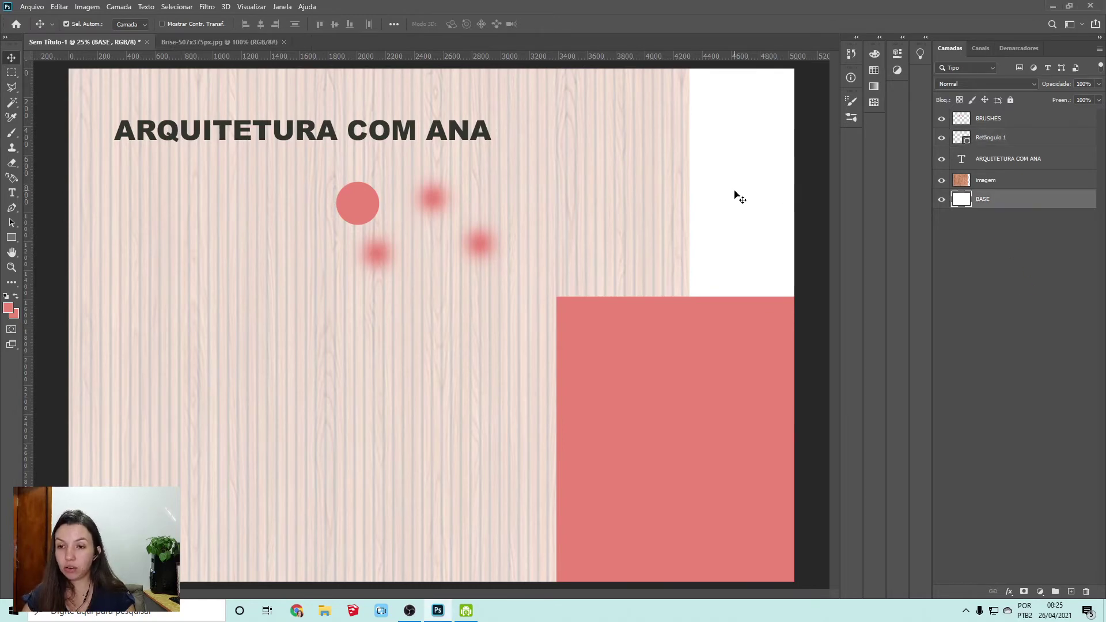
click(997, 179)
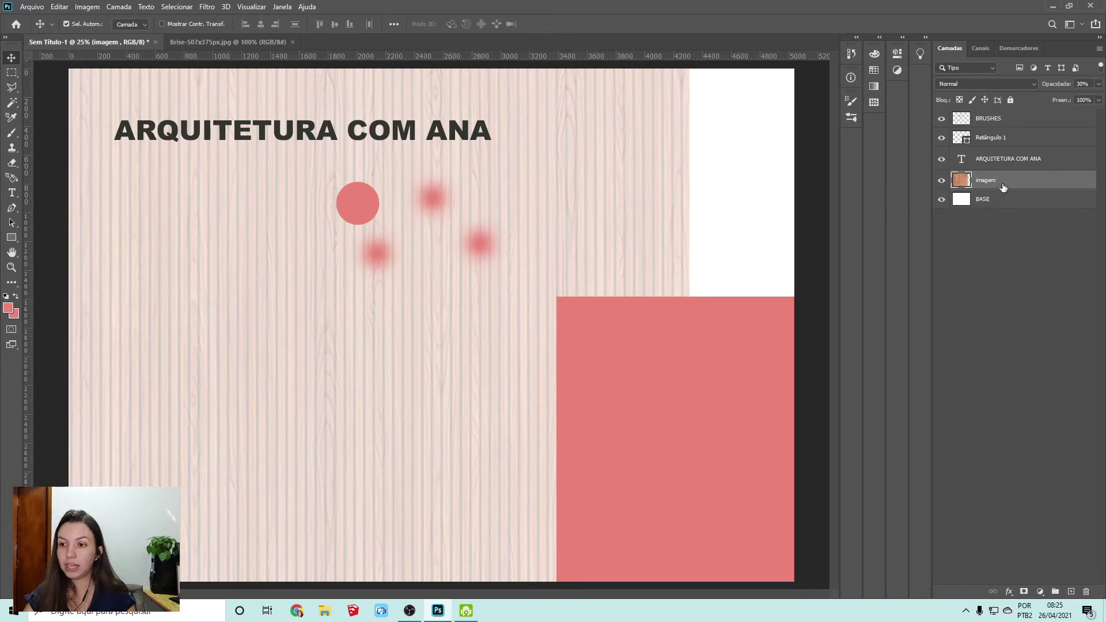
click(1031, 162)
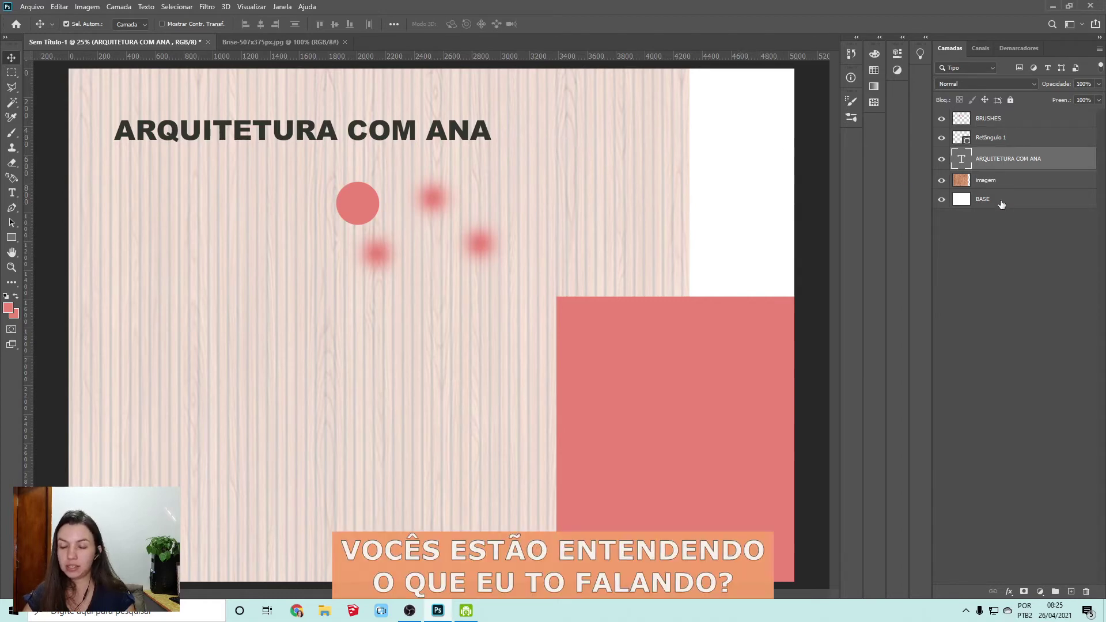
- Move the rectangle on the Retângulo 1 layer across the title to the canvas's upper left area
click(997, 140)
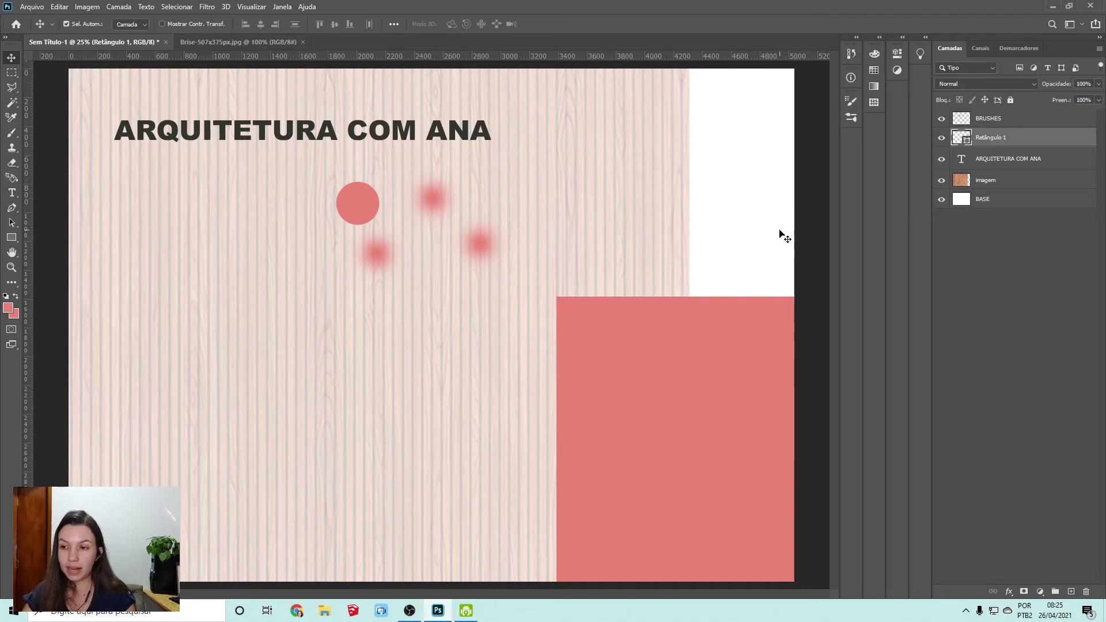
drag(687, 414, 467, 201)
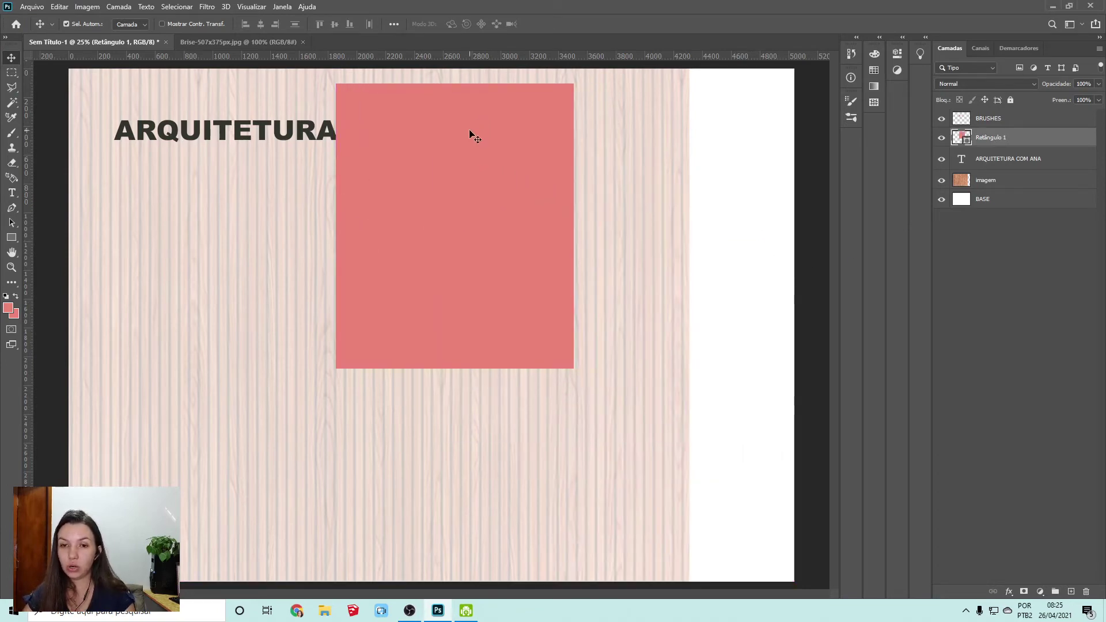
drag(471, 133, 213, 149)
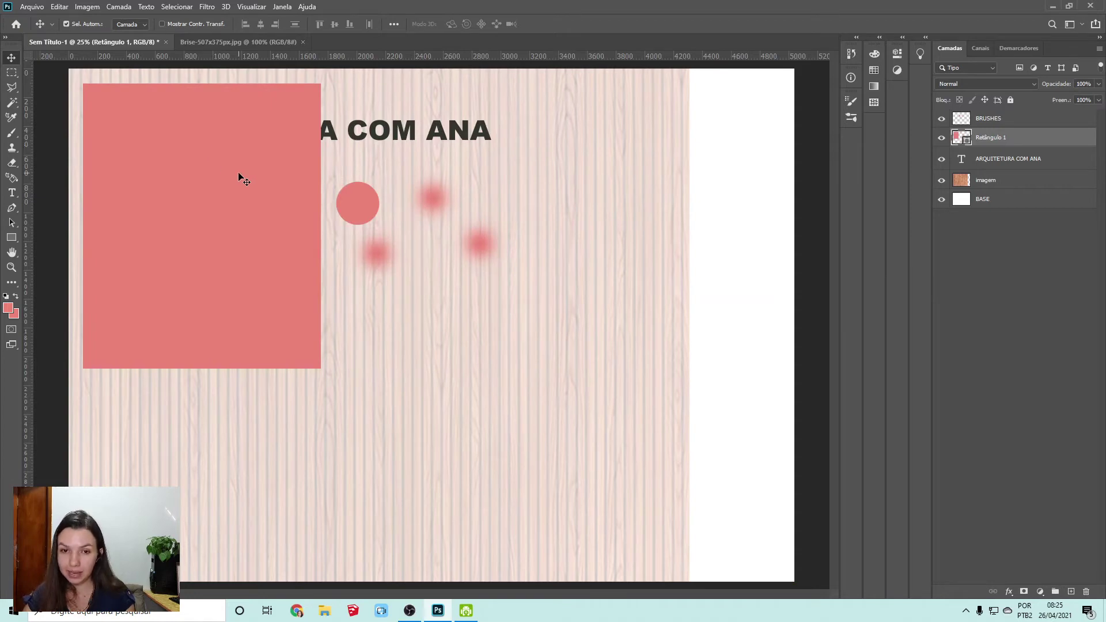
- Choose a turquoise foreground colour and recolour the brush dabs on the BRUSHES layer with it
click(367, 196)
key(b)
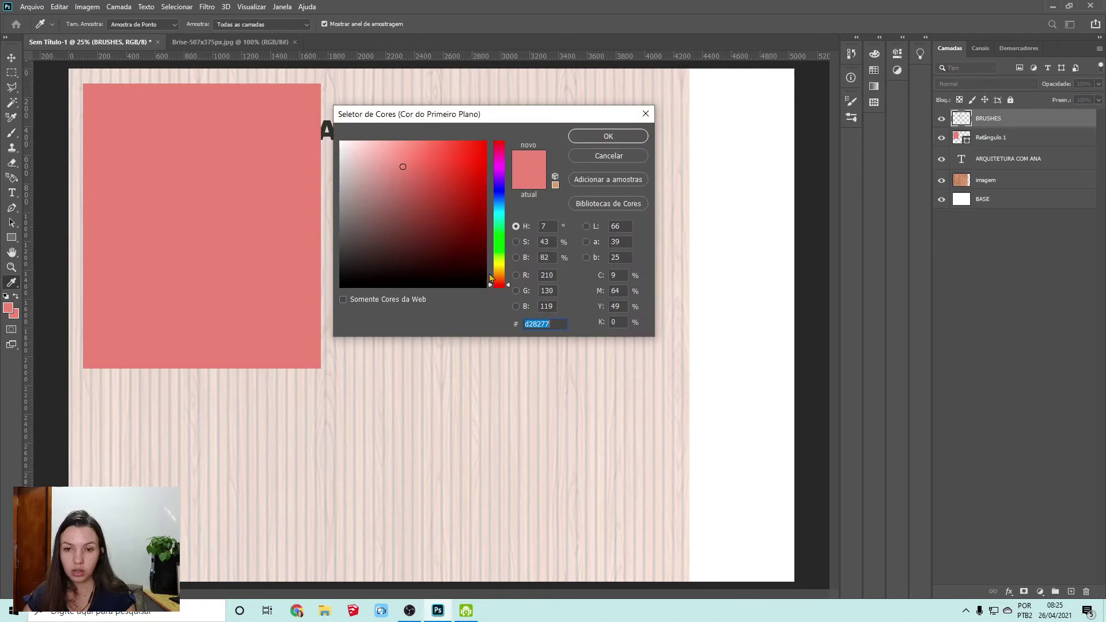
drag(495, 228, 494, 219)
click(392, 166)
key(Return)
- Move the coral rectangle towards the canvas's centre so it lies behind the turquoise dabs and over the title
key(v)
drag(218, 202, 353, 202)
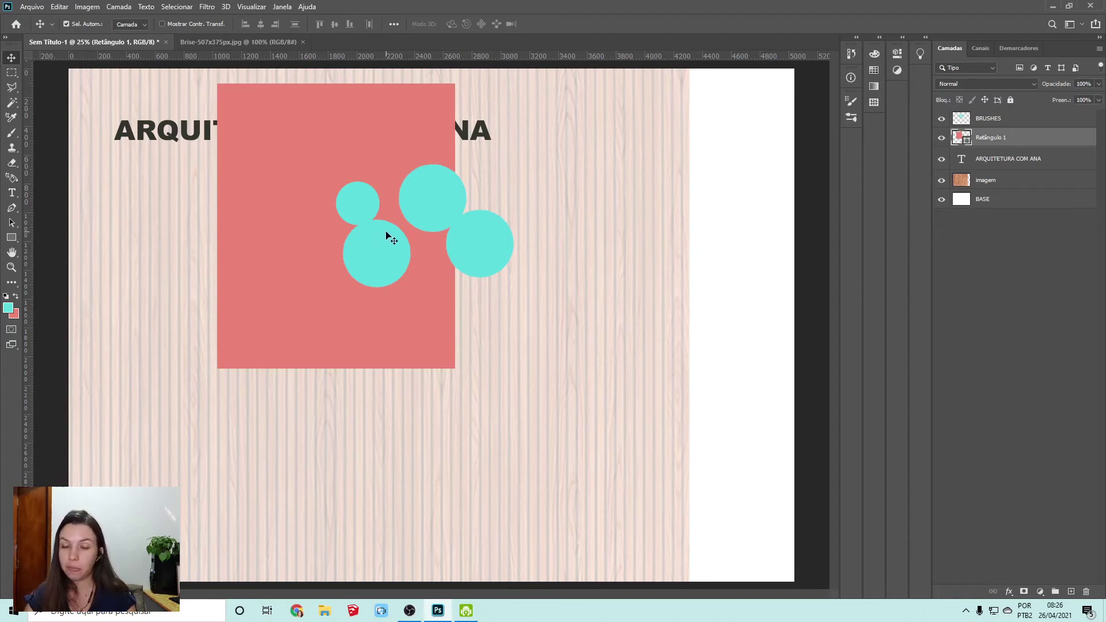
- Move the coral rectangle into the canvas's upper left corner, partly off the canvas, and rotate it about -22.4°
drag(282, 131, 118, 109)
key(ctrl+t)
drag(336, 400, 380, 338)
drag(227, 252, 196, 154)
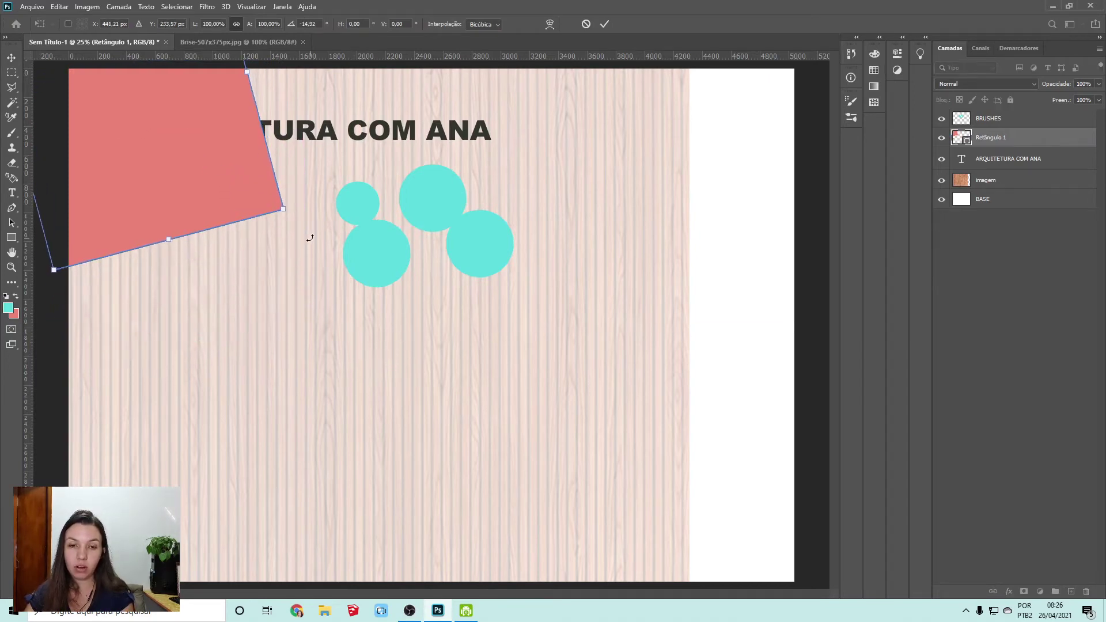
drag(309, 237, 334, 210)
drag(207, 162, 189, 147)
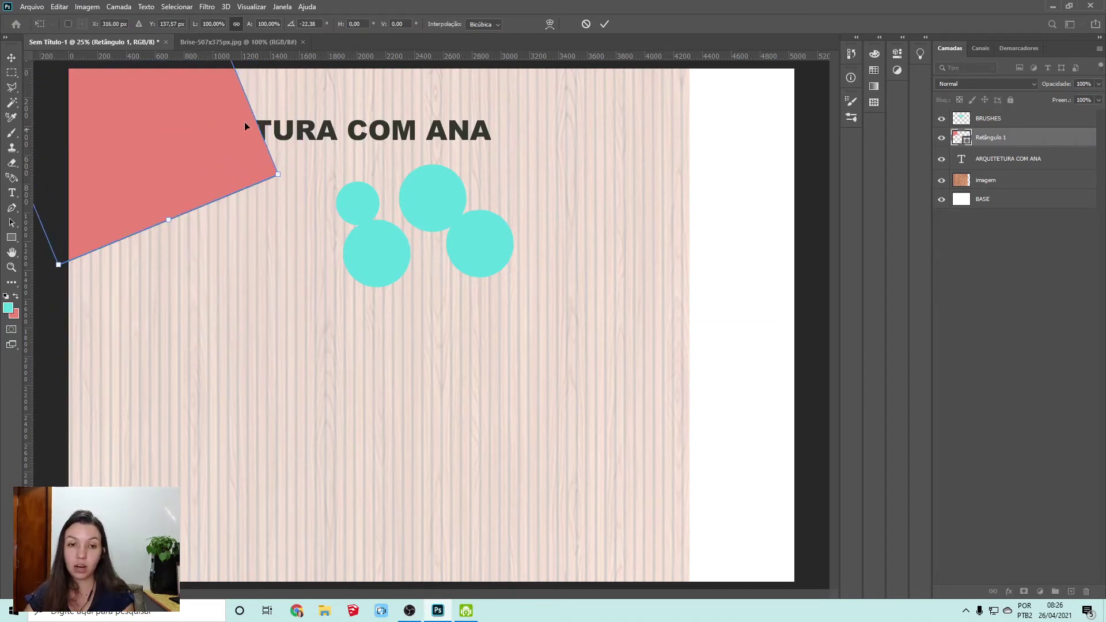
click(605, 24)
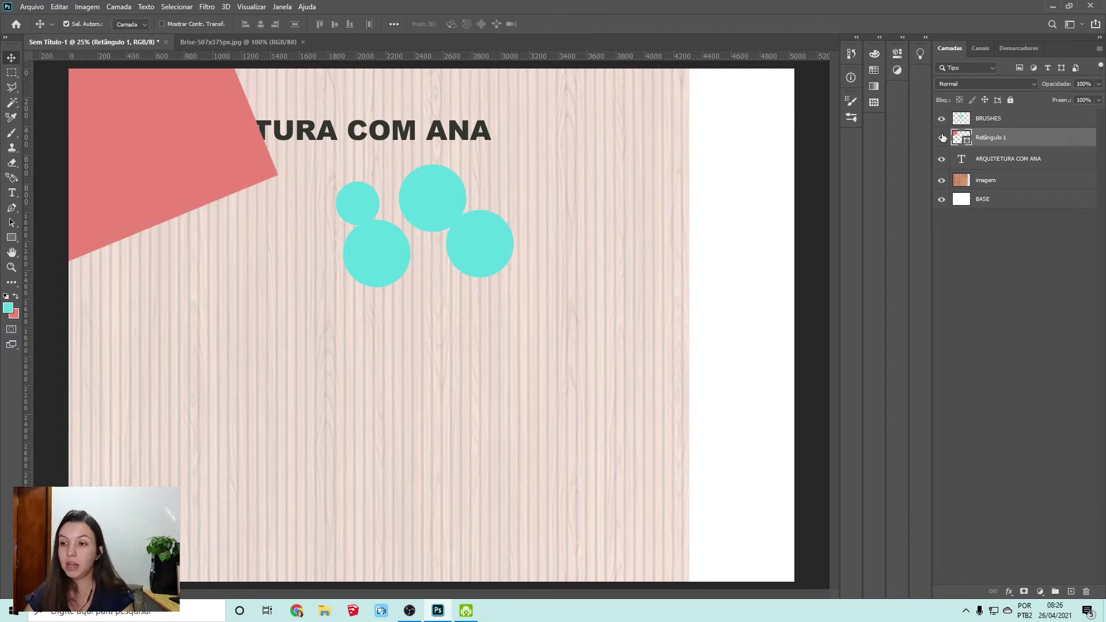
- Move the ARQUITETURA COM ANA text layer above the Retângulo 1 layer in the stacking order
click(1028, 159)
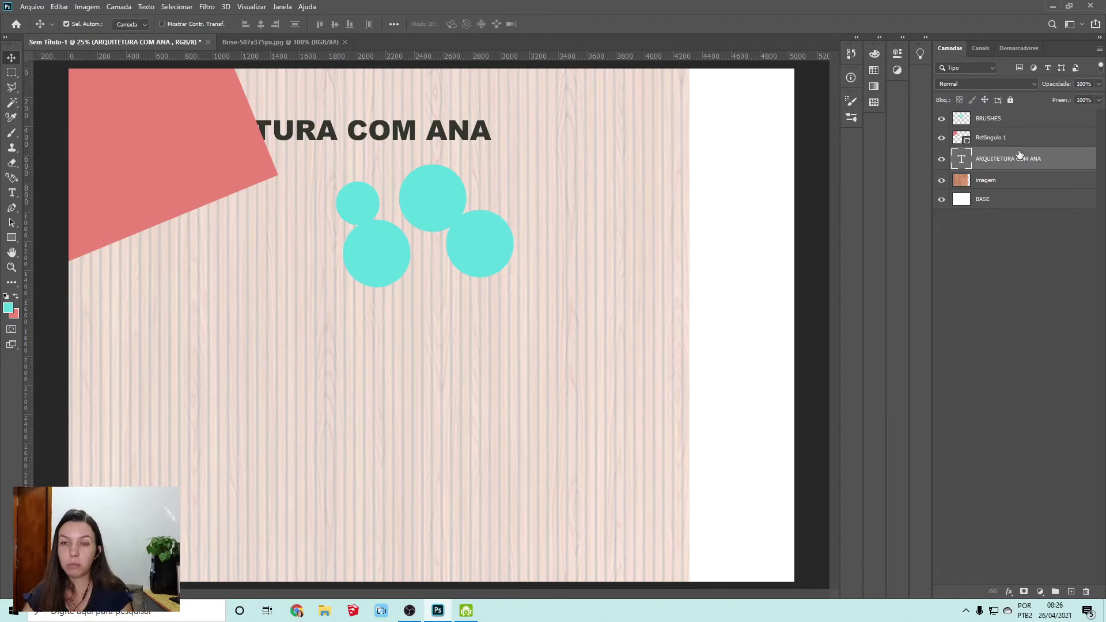
drag(1005, 159, 1003, 133)
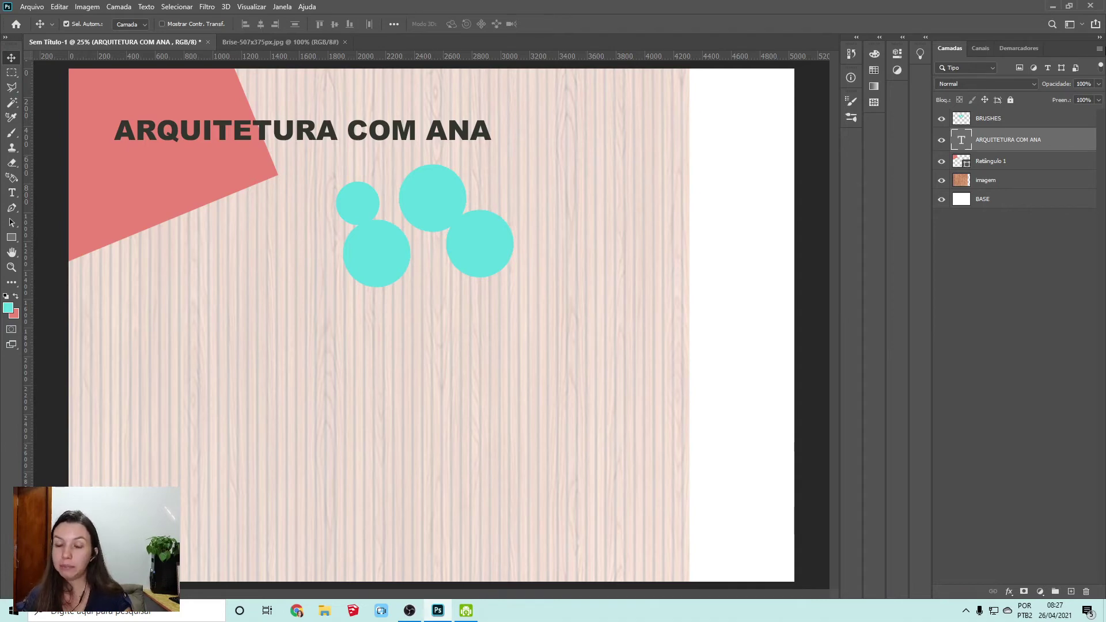
- Select the BRUSHES layer and choose a light yellow-green foreground colour
click(459, 224)
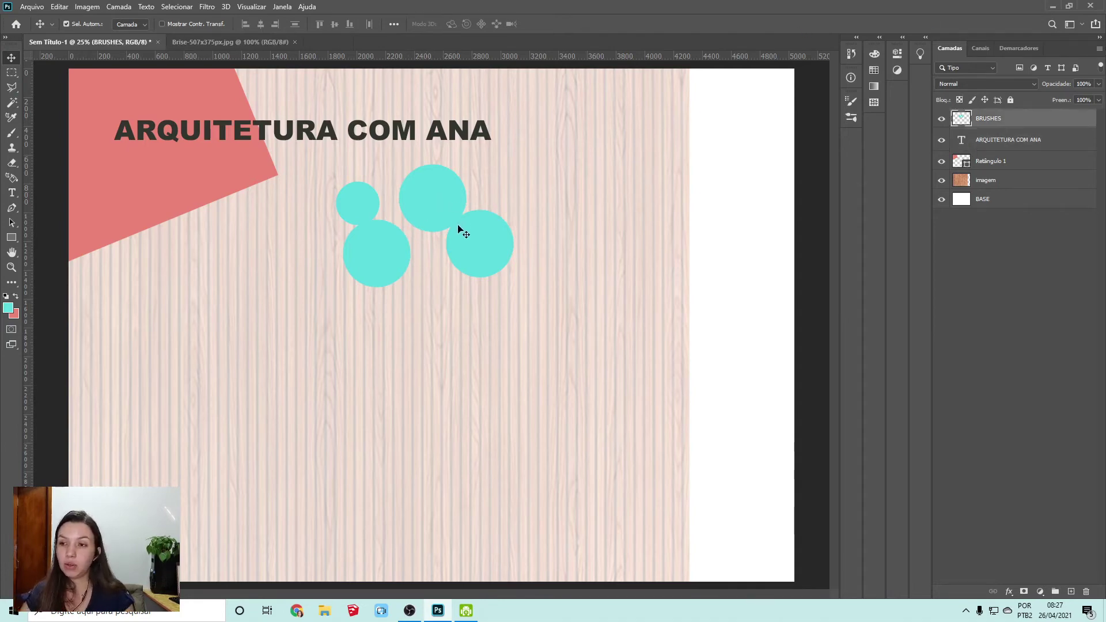
key(b)
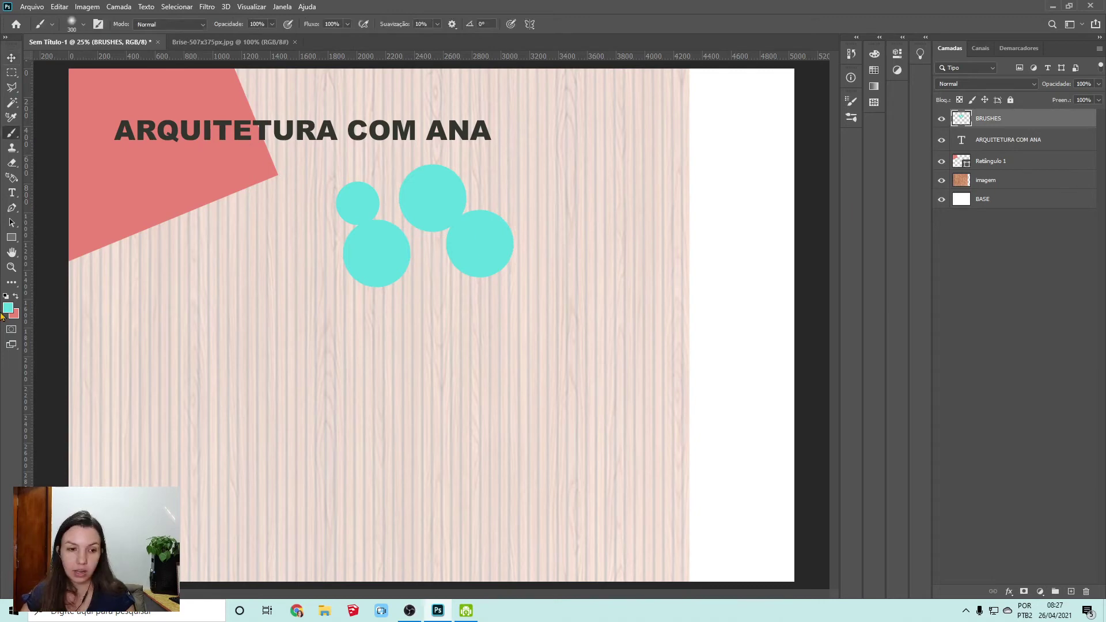
click(8, 308)
click(494, 265)
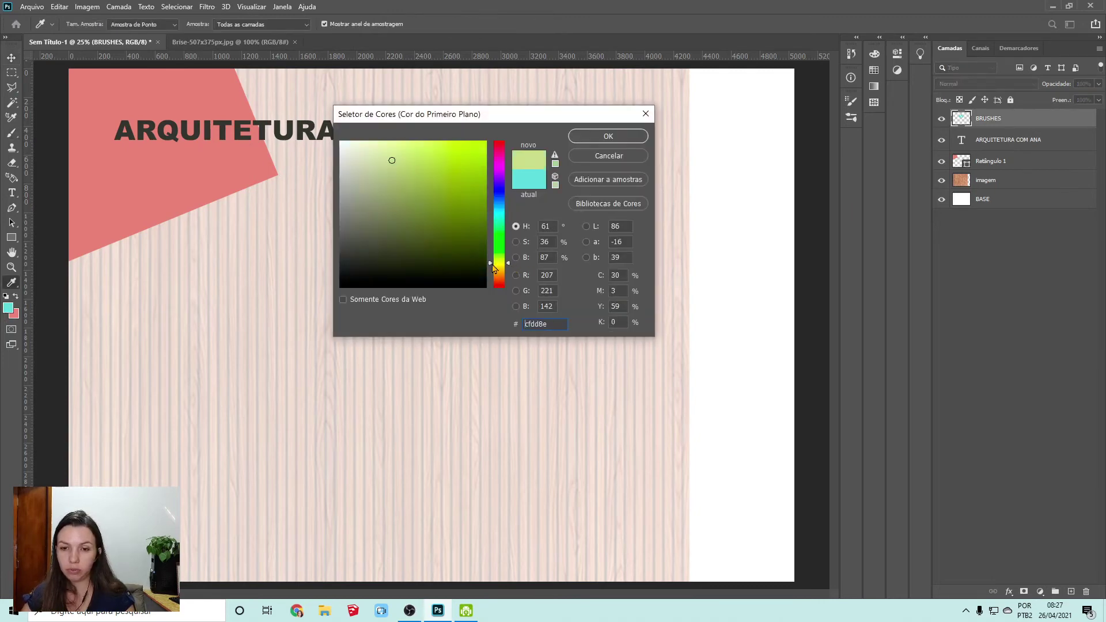
click(612, 136)
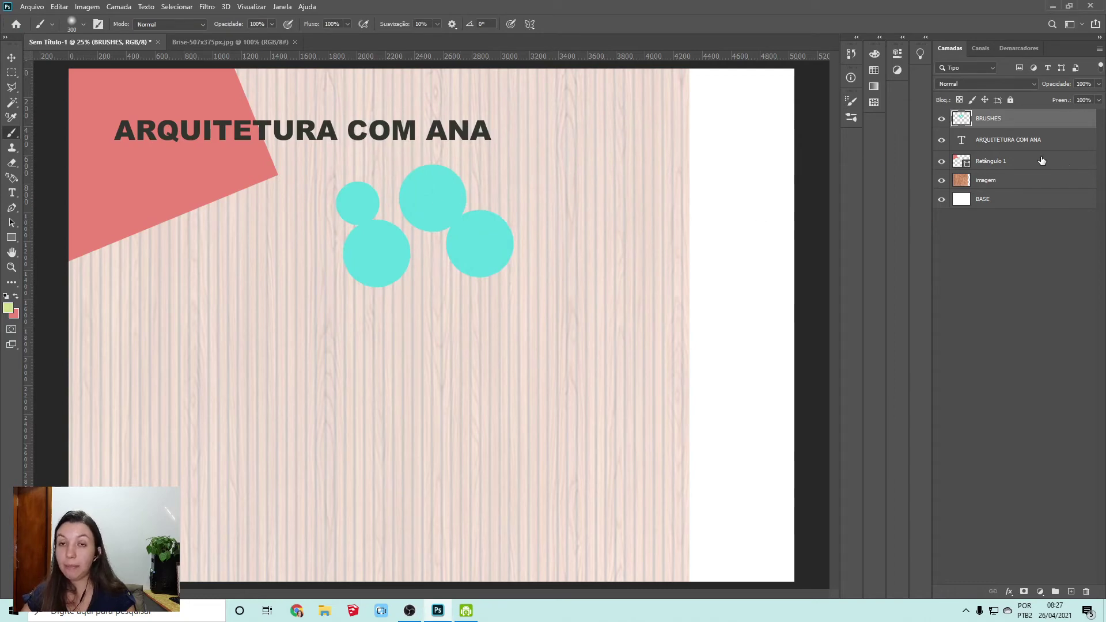
- Fill the plain strip beside the wood texture on the imagem layer with yellow-green using the Paint Bucket, and undo the fill
click(1017, 187)
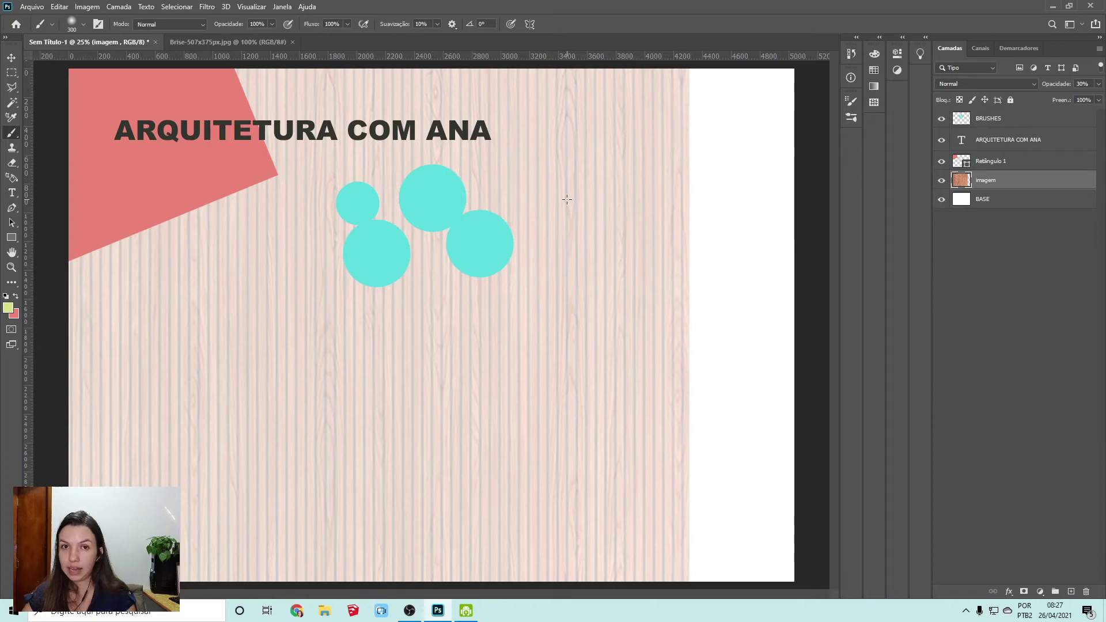
key(g)
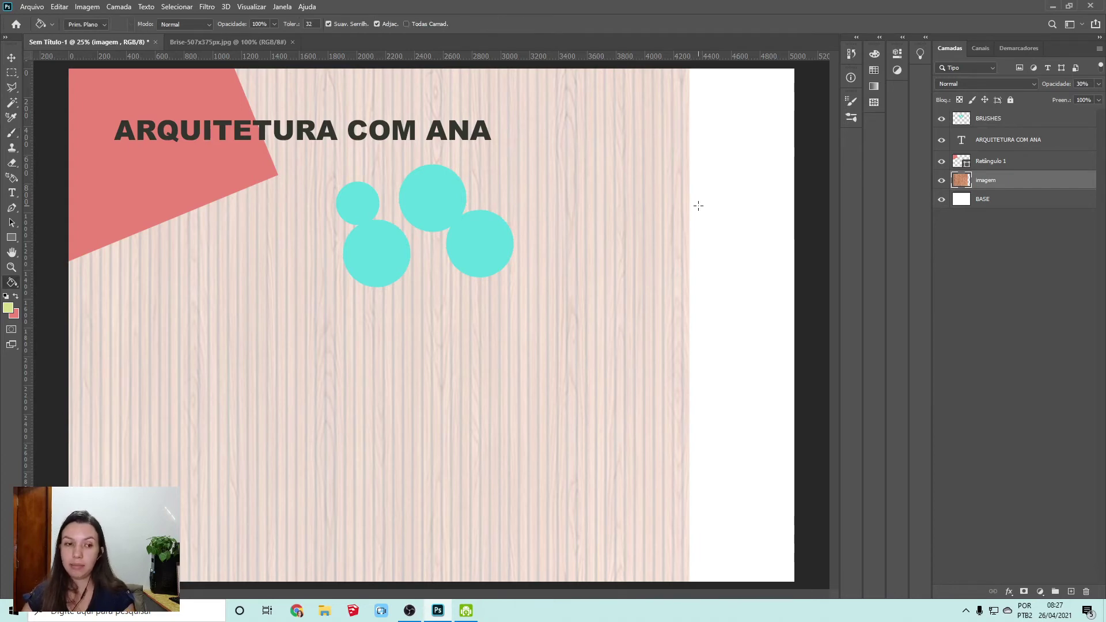
click(706, 177)
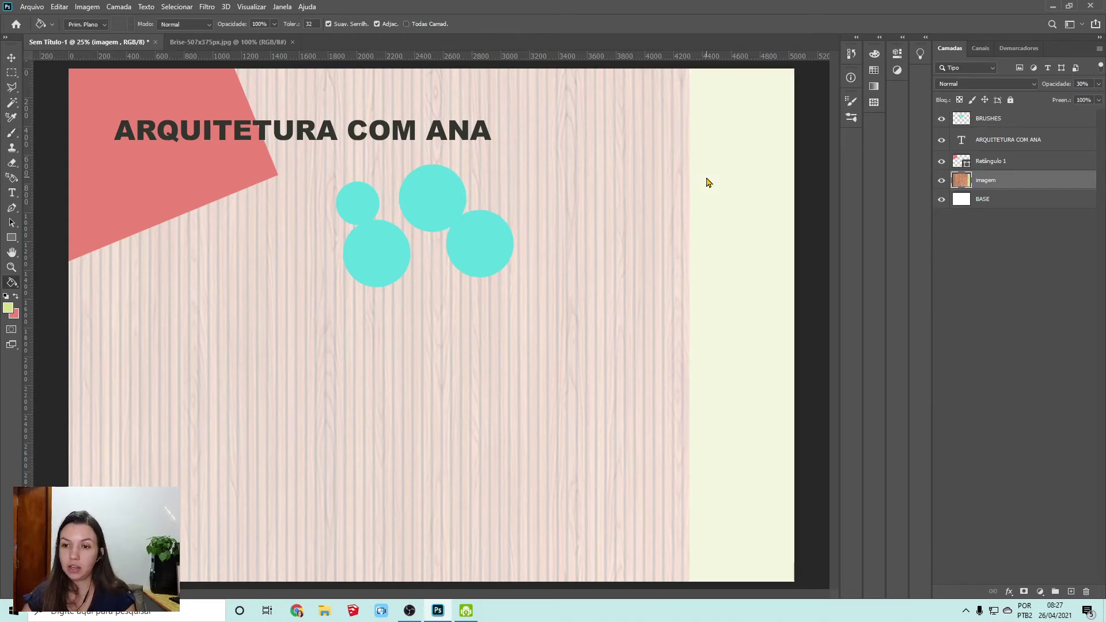
key(ctrl+z)
- Fill several separate wood slats on the imagem layer with the yellow-green foreground colour, including slats behind the turquoise dabs
click(543, 223)
click(563, 205)
click(590, 207)
click(625, 208)
click(621, 226)
click(609, 228)
click(599, 241)
click(495, 254)
click(470, 227)
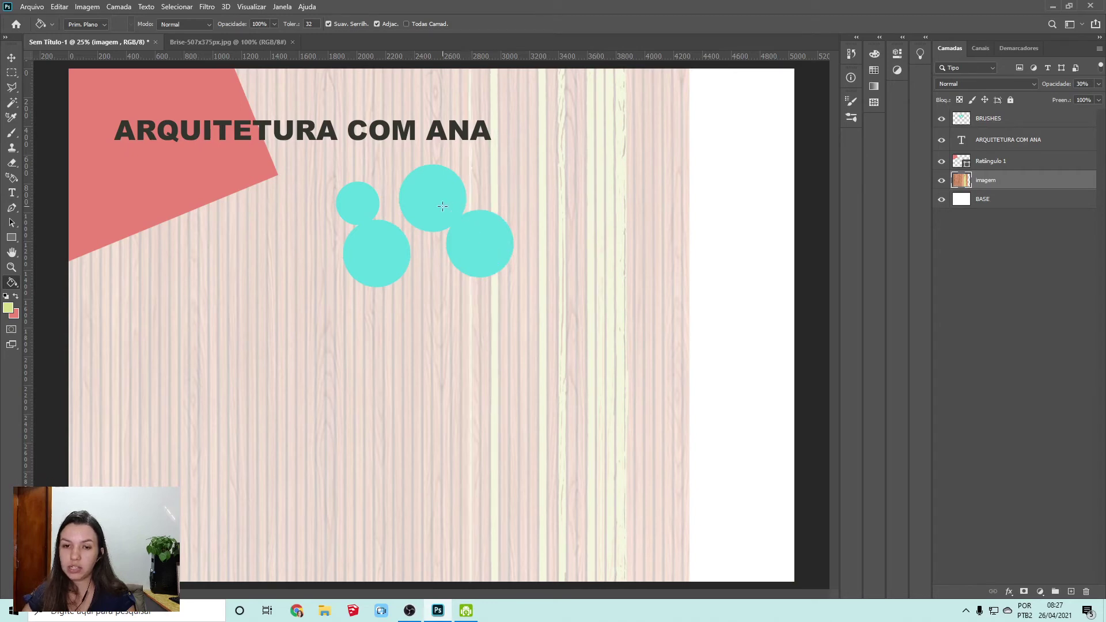
click(439, 202)
click(350, 236)
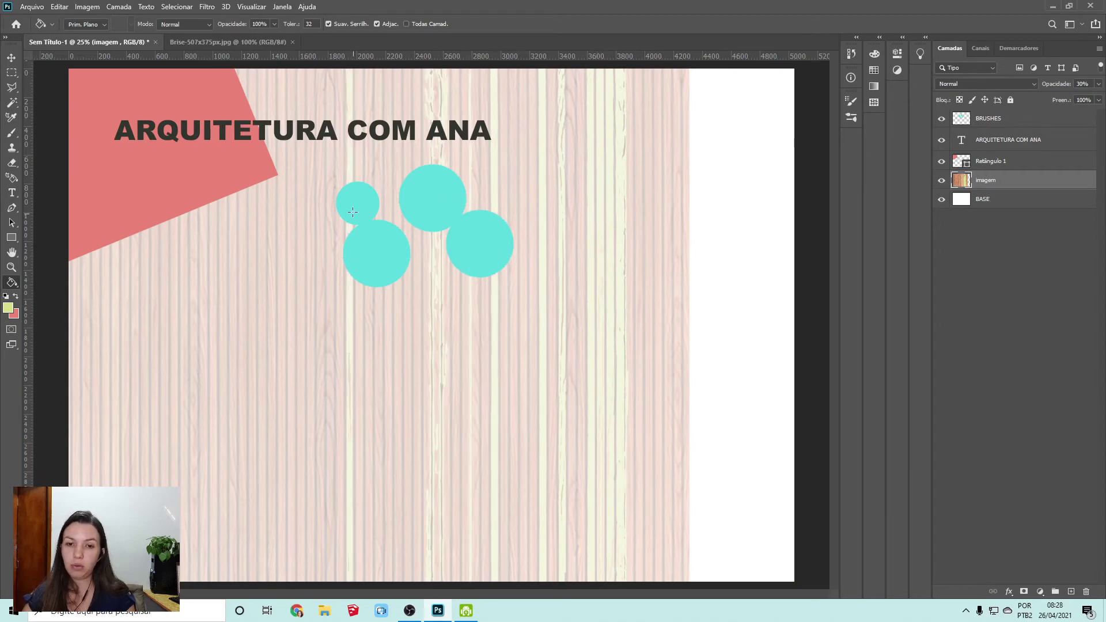
click(378, 247)
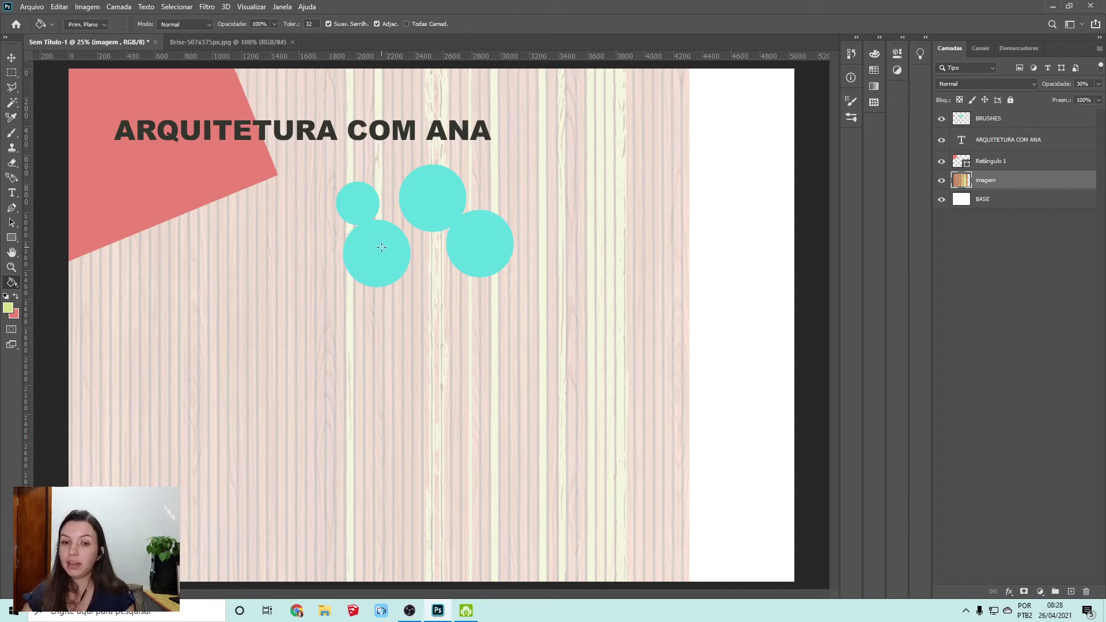
click(381, 247)
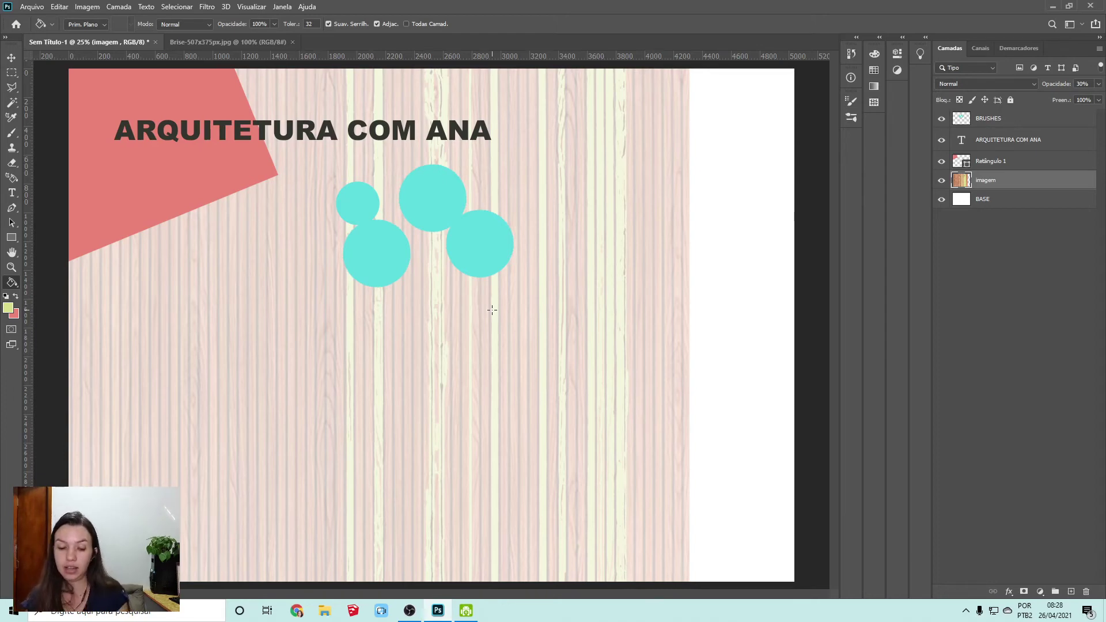
- Undo the most recent slat fills behind and around the turquoise dabs
key(ctrl+z)
key(ctrl+z)
key(ctrl+z)
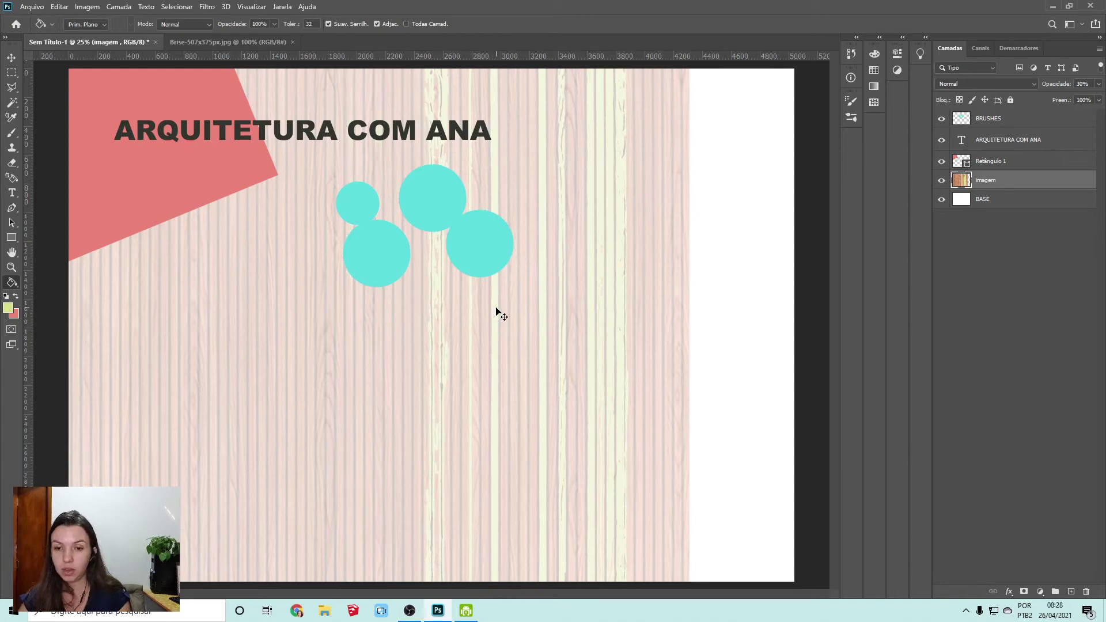
key(ctrl+z)
key(ctrl+z)
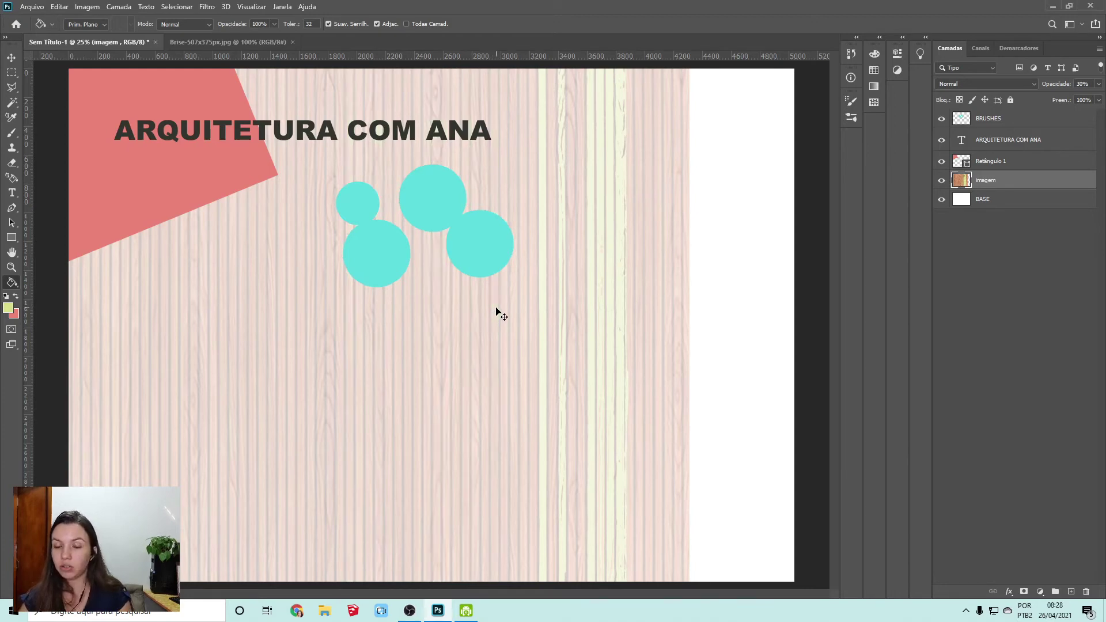
- Use the Paint Bucket on the turquoise dabs with the imagem layer active, filling the slats behind them
click(455, 246)
click(452, 247)
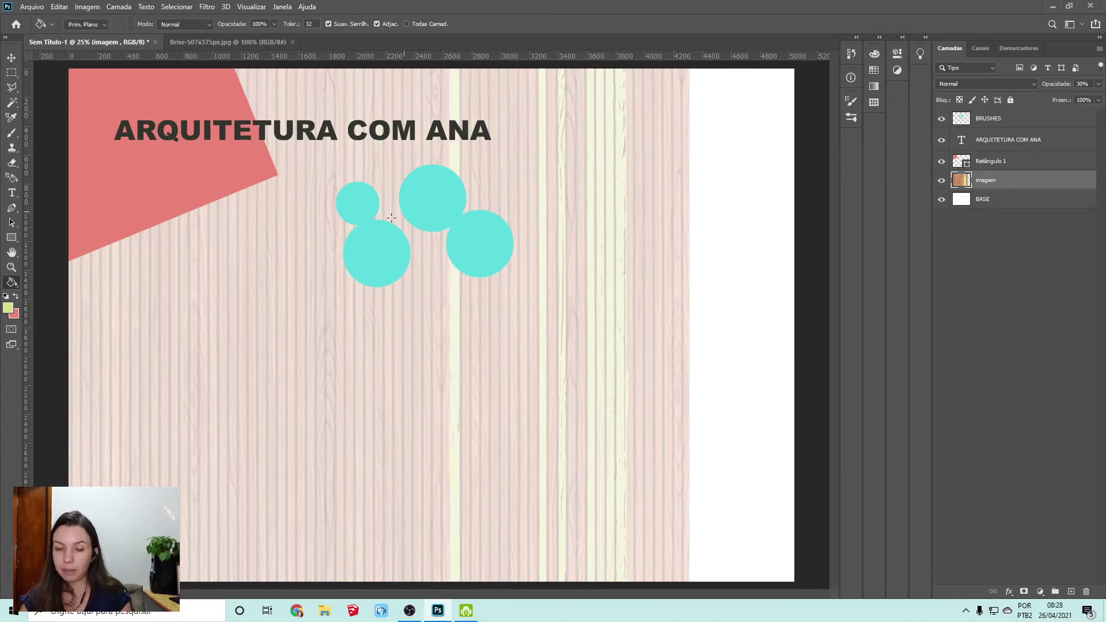
click(379, 253)
click(403, 257)
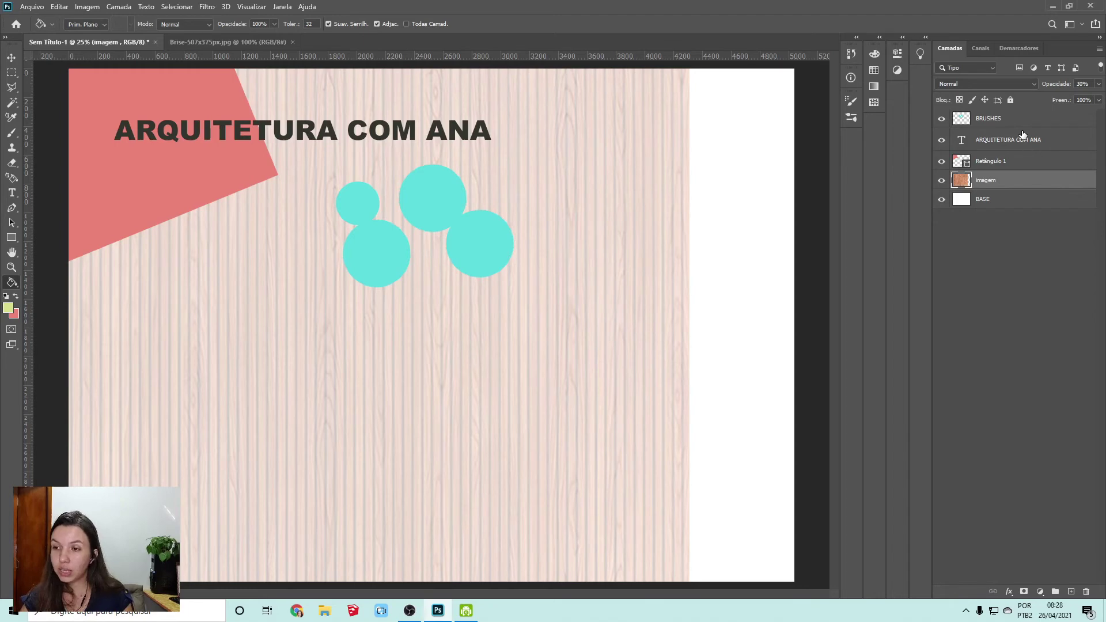
- Try the Paint Bucket on a turquoise dab and the wood background with the Retângulo 1 layer active
click(1009, 166)
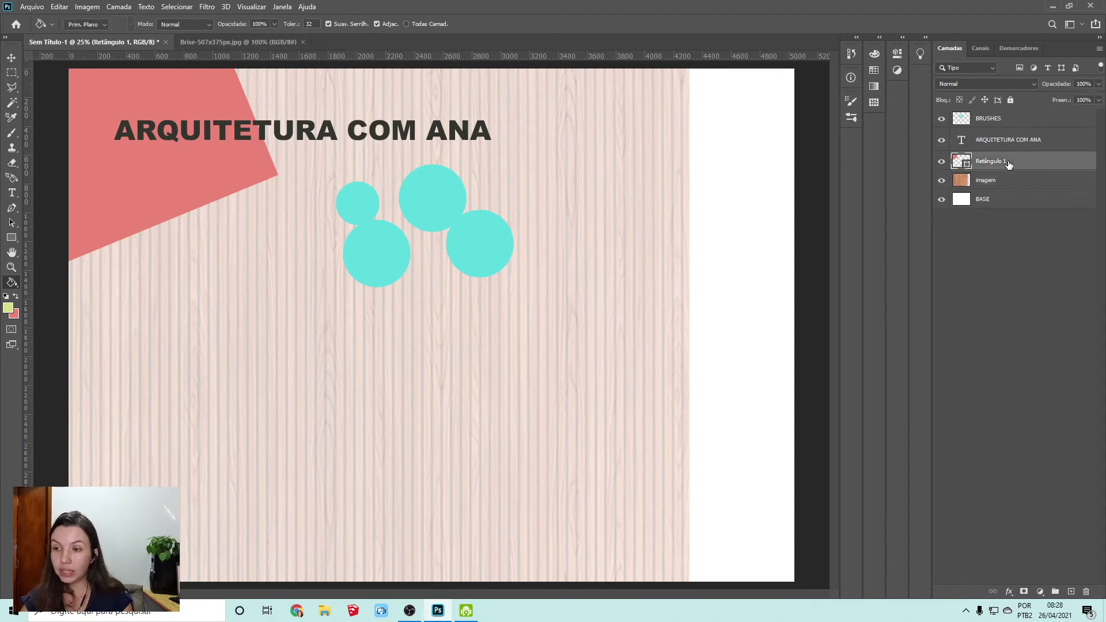
click(430, 192)
click(546, 228)
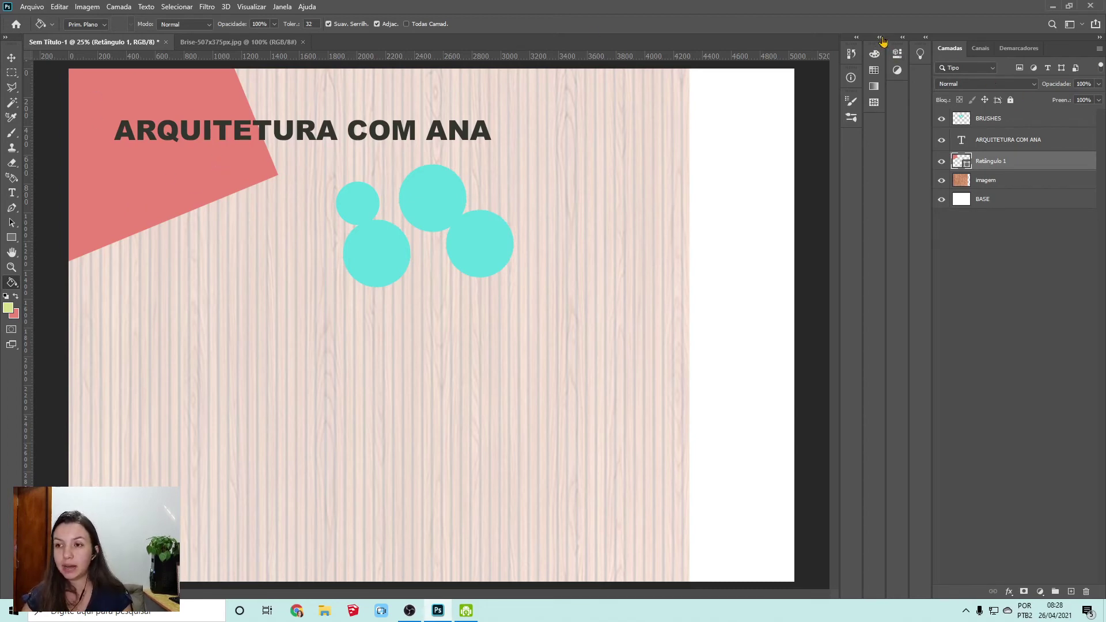
- Try to use the Paint Bucket on the canvas with the ARQUITETURA COM ANA text layer active
click(1035, 145)
click(563, 117)
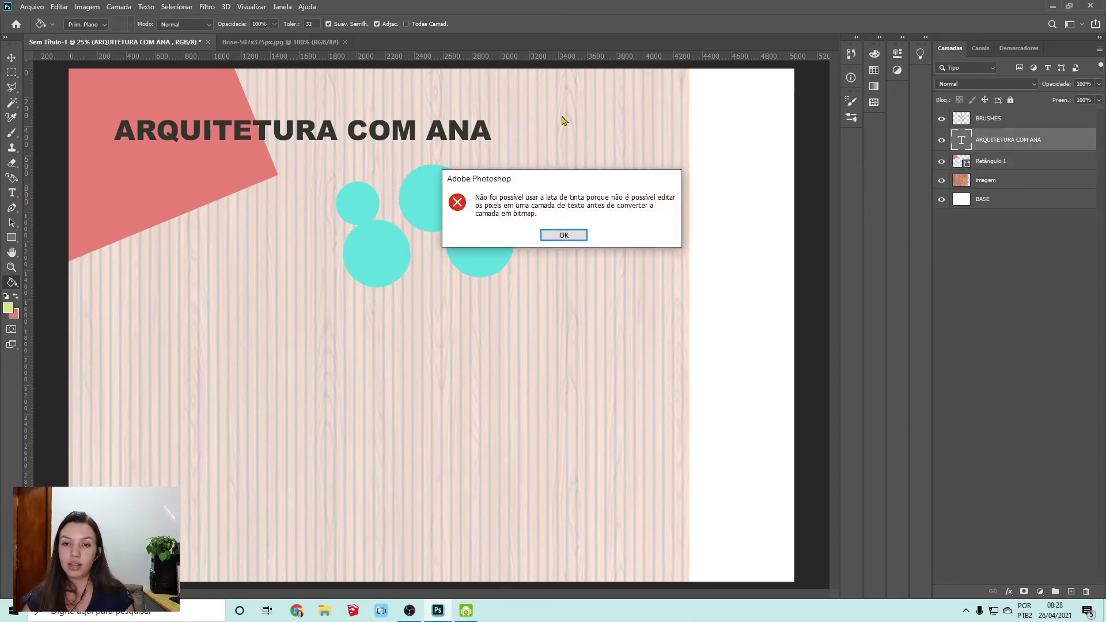
click(564, 233)
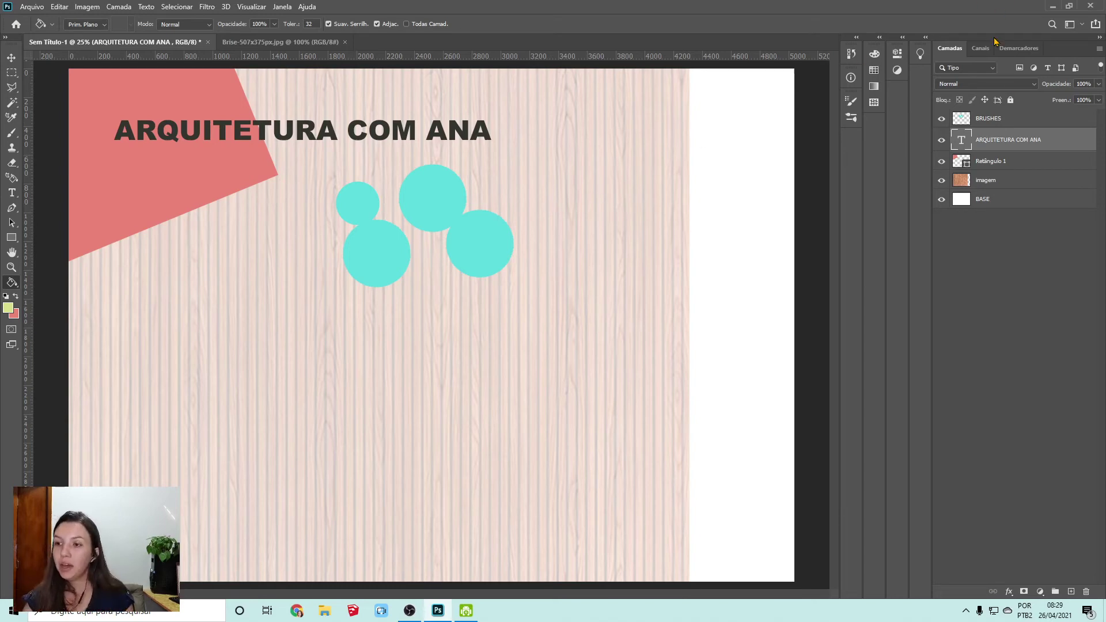
- Fill the empty area of the BRUSHES layer around the dabs with yellow-green, and undo the fill
click(980, 123)
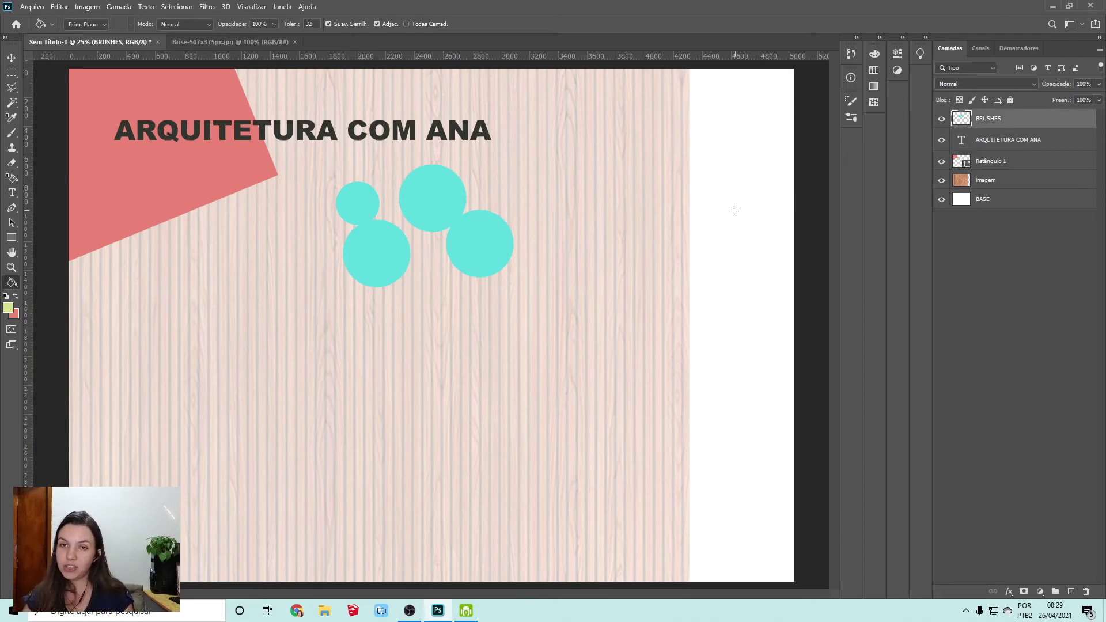
click(654, 229)
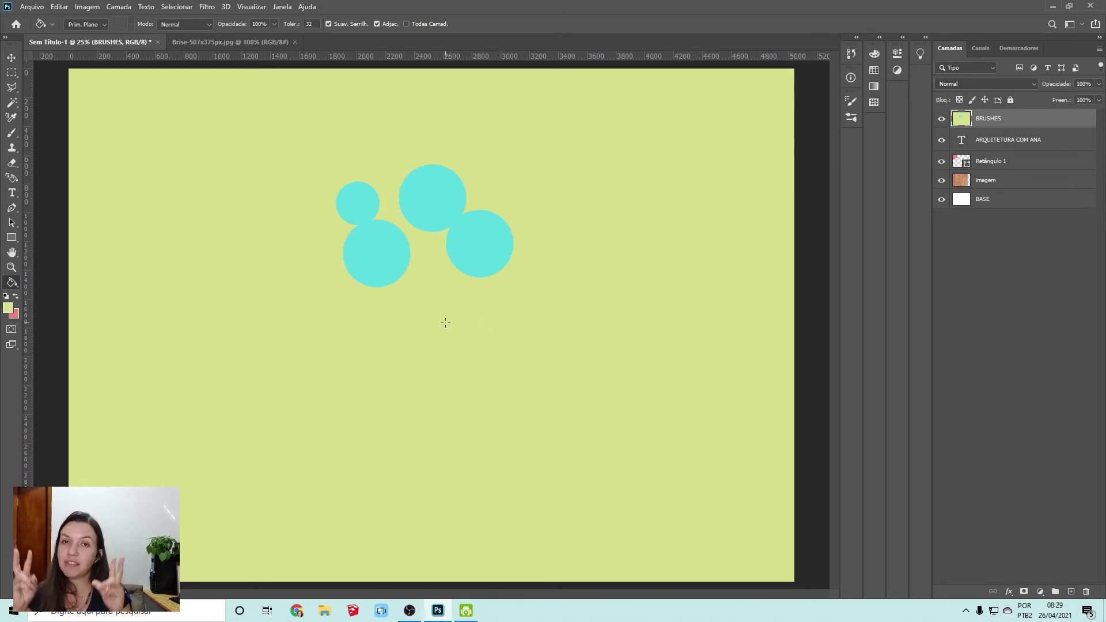
key(ctrl+z)
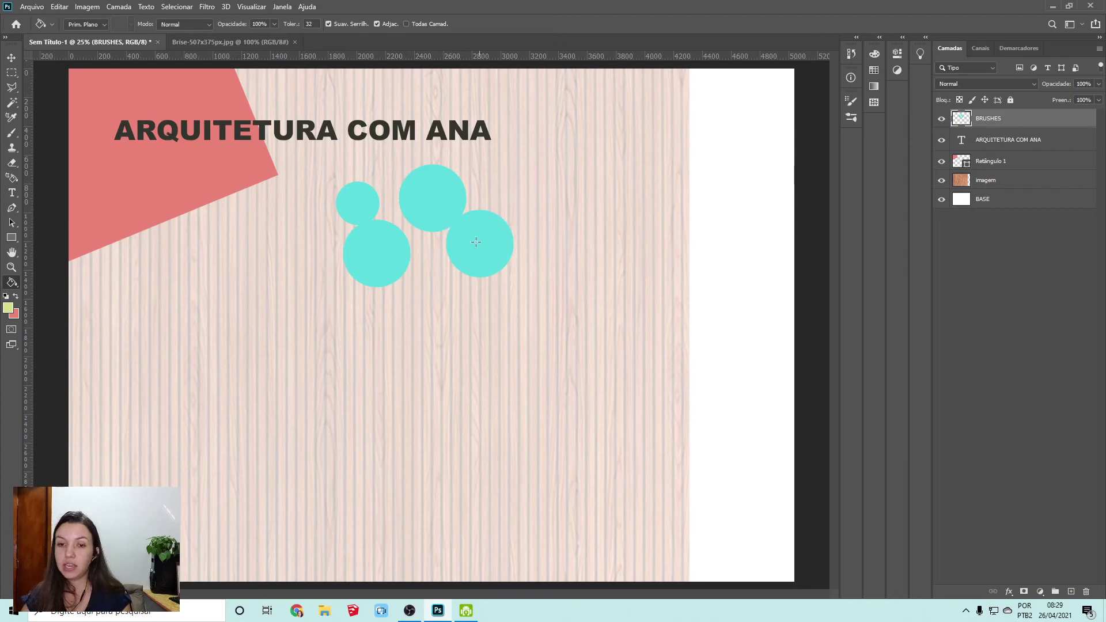
- Recolour the turquoise dabs on the BRUSHES layer with yellow-green, and undo the recolouring
click(428, 215)
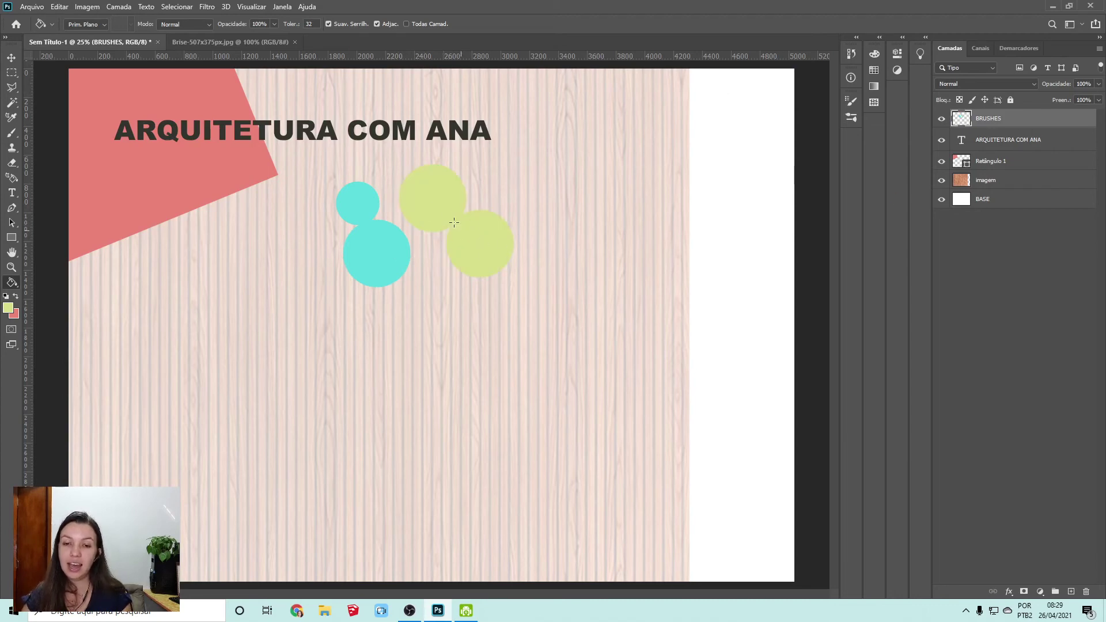
click(385, 270)
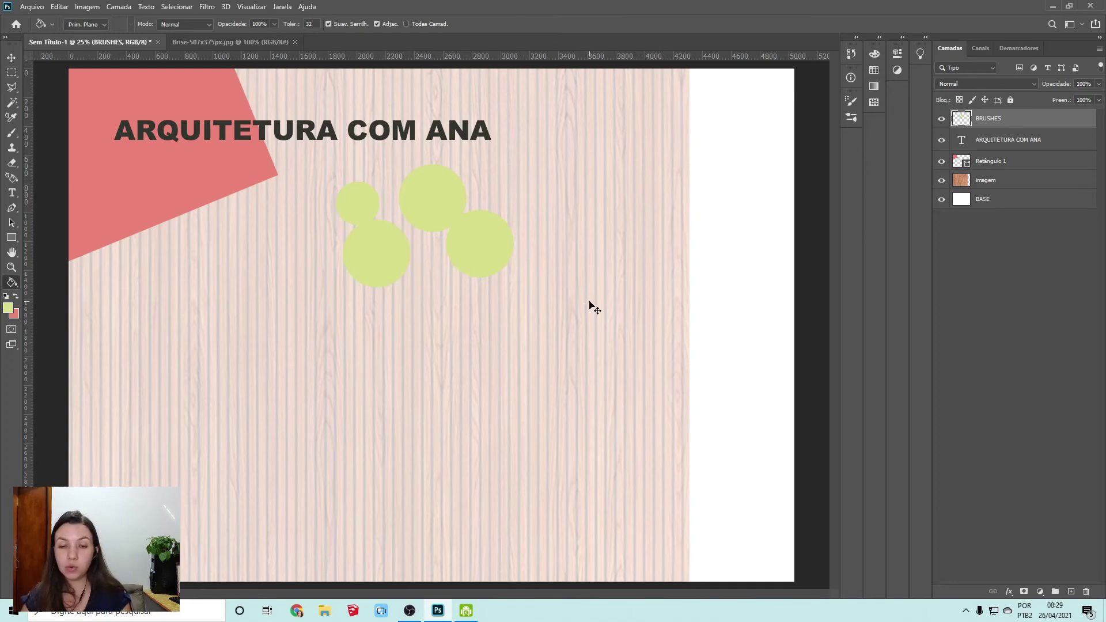
key(ctrl+z)
key(ctrl+z)
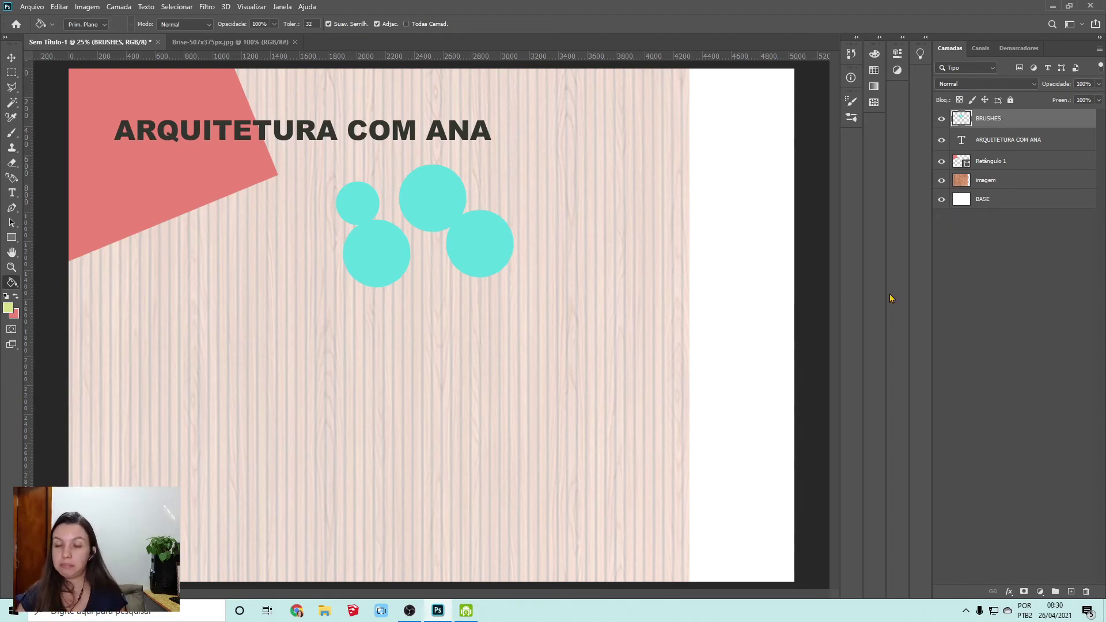
- Move the BASE layer to the top of the layer stack and back to the bottom
click(1001, 200)
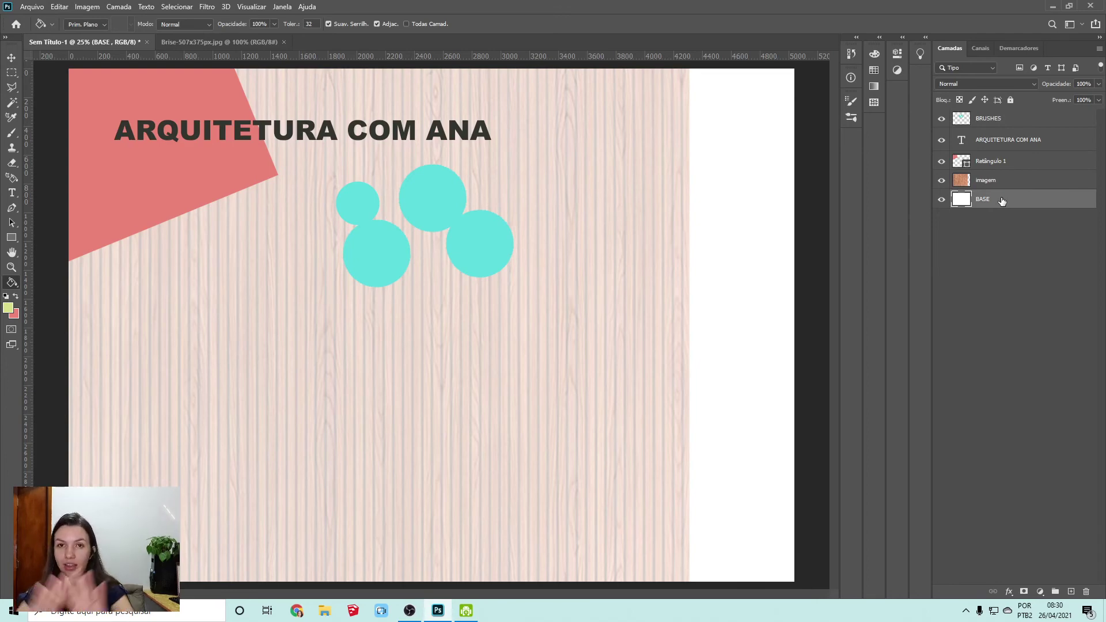
drag(1016, 195, 997, 118)
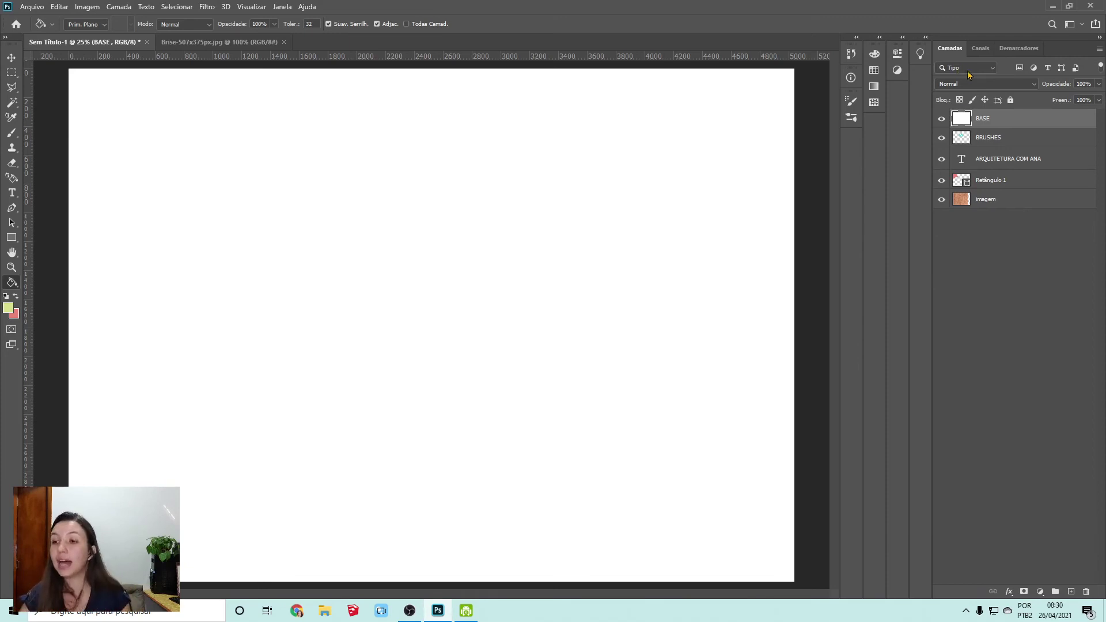
drag(987, 122, 999, 216)
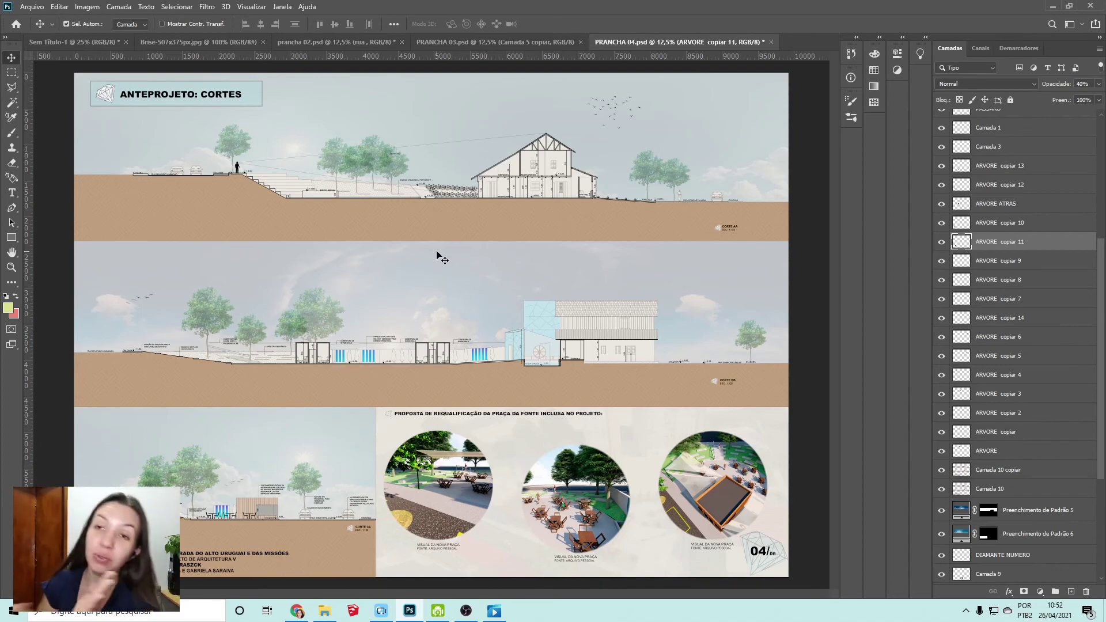
- Switch to the prancha 02.psd document and expand its BASE DE TODA A PRANCHA layer group
click(492, 42)
click(336, 42)
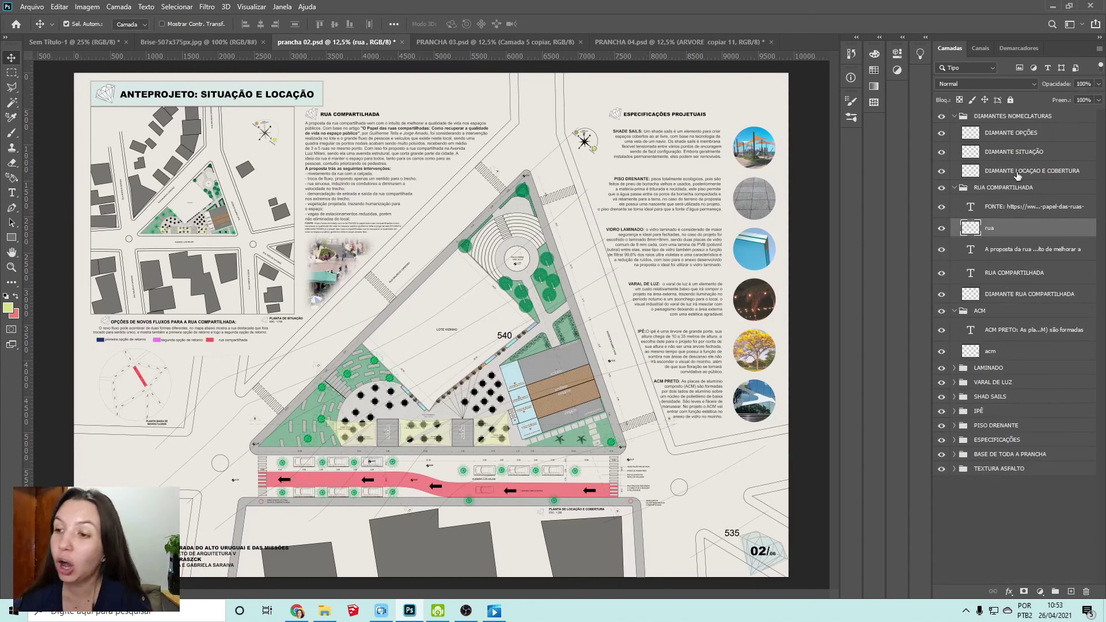
click(954, 454)
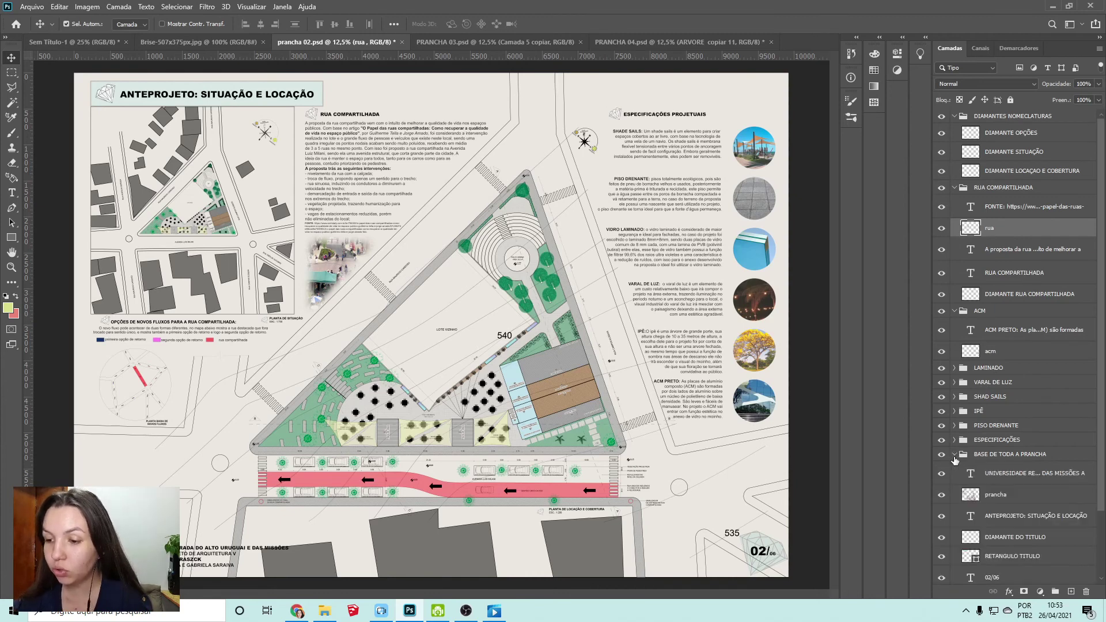
- Move the TEXTURA ASFALTO group directly above the BASE DE TODA A PRANCHA group in the layer stack
scroll(956, 459, down, 5)
drag(1021, 578, 1022, 372)
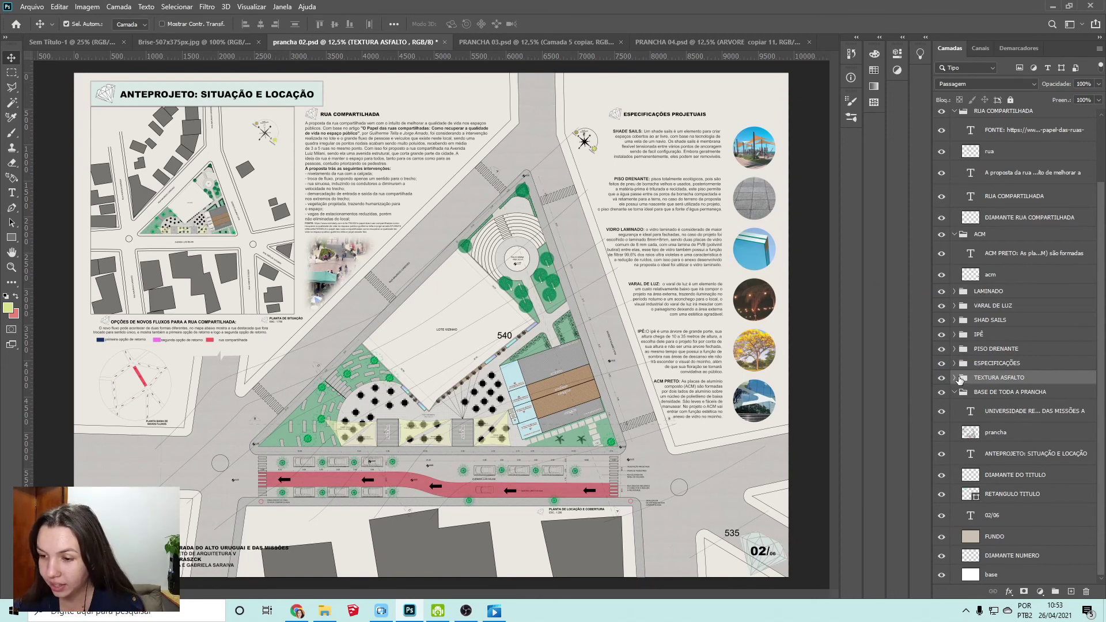
- Expand the LAMINADO group, try its laminado layer at 40% opacity, and return the opacity to 80%
click(955, 291)
click(992, 333)
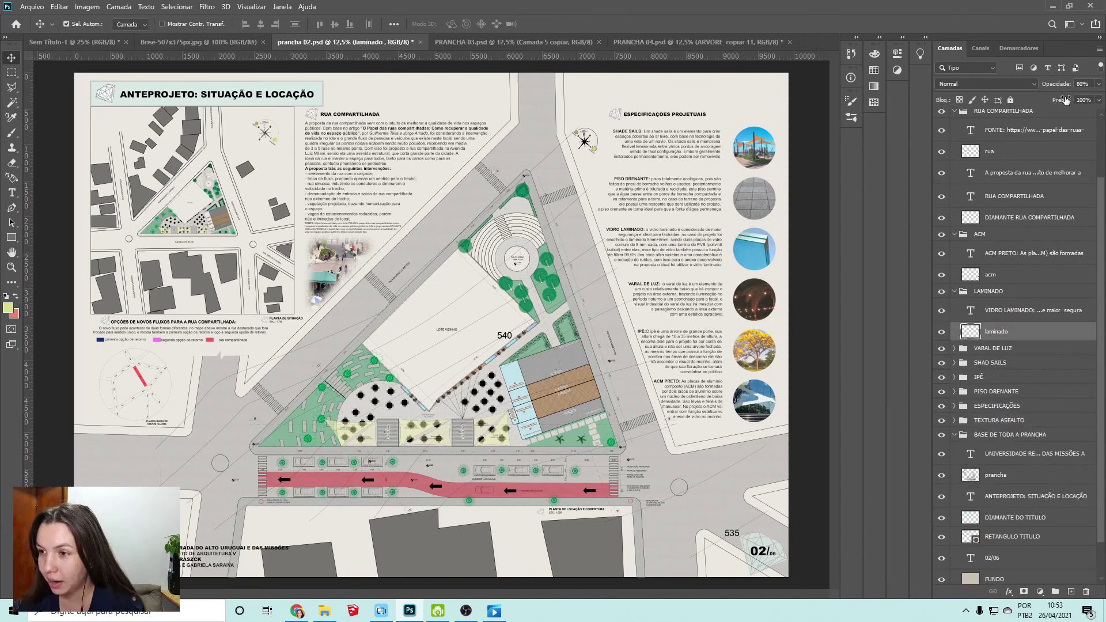
click(1082, 83)
text(100)
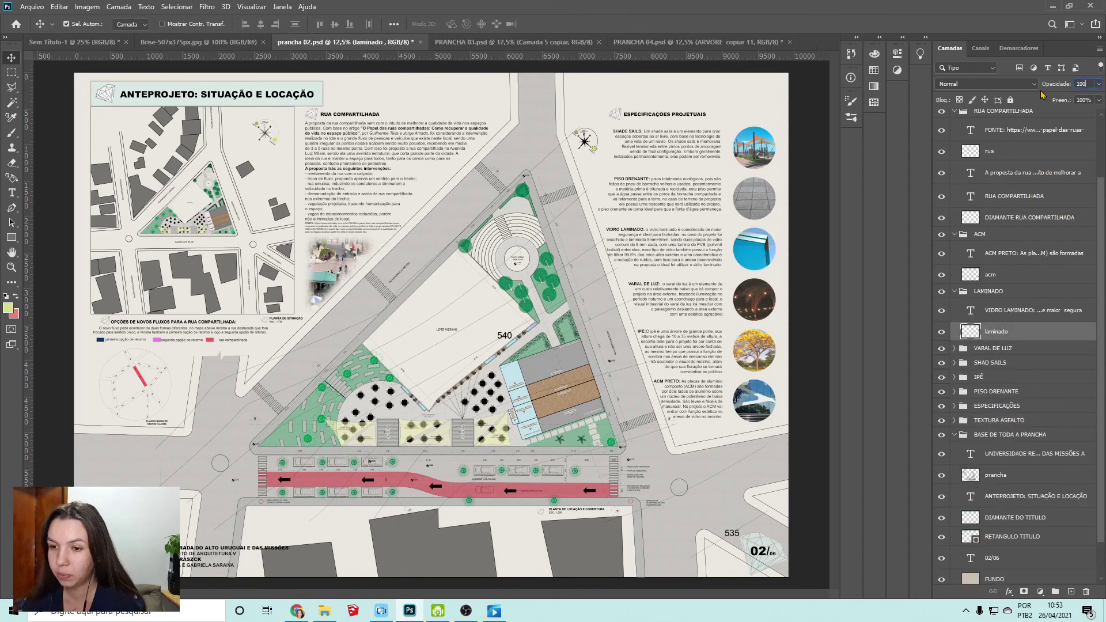
key(BackSpace)
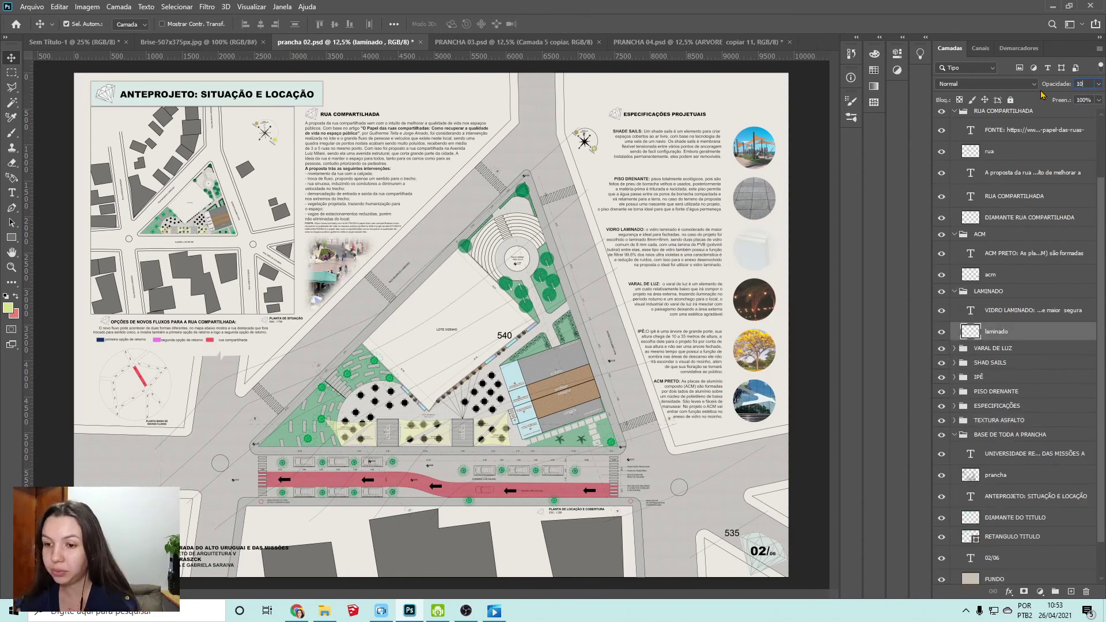
key(BackSpace)
text(40)
key(Return)
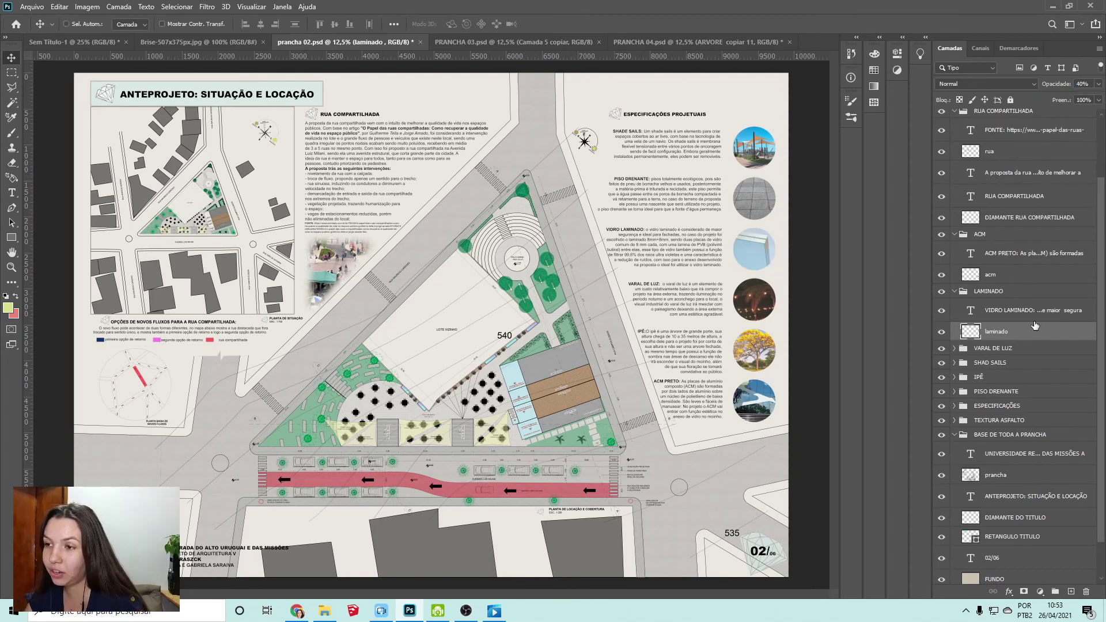
key(8)
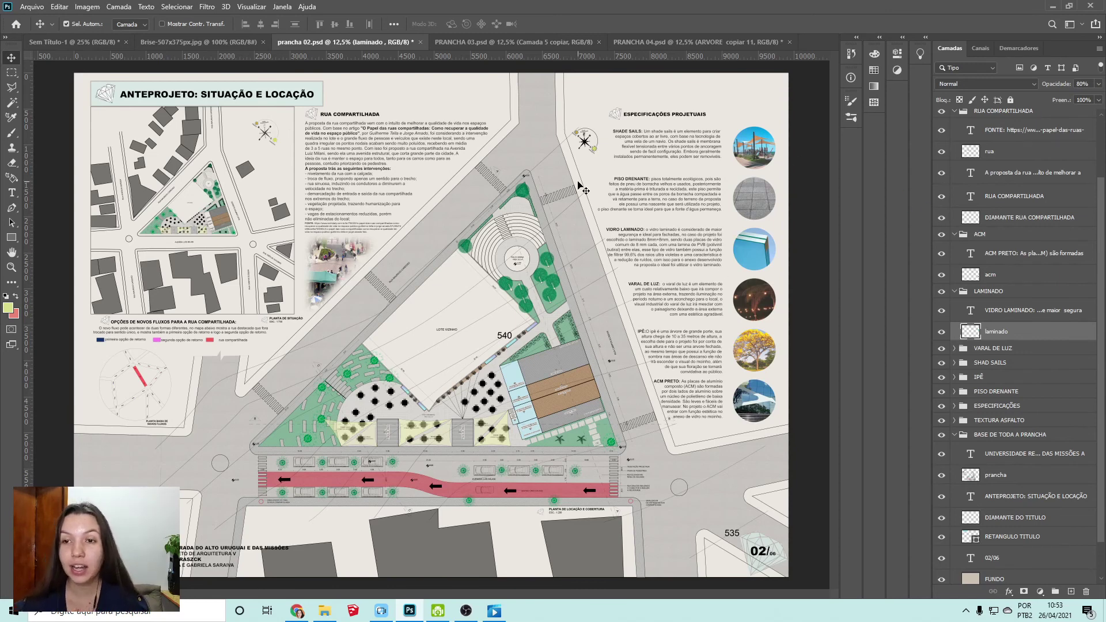
- Switch to the PRANCHA 03.psd document and look through its layer stack, selecting Camada 5 and Camada 3
click(568, 44)
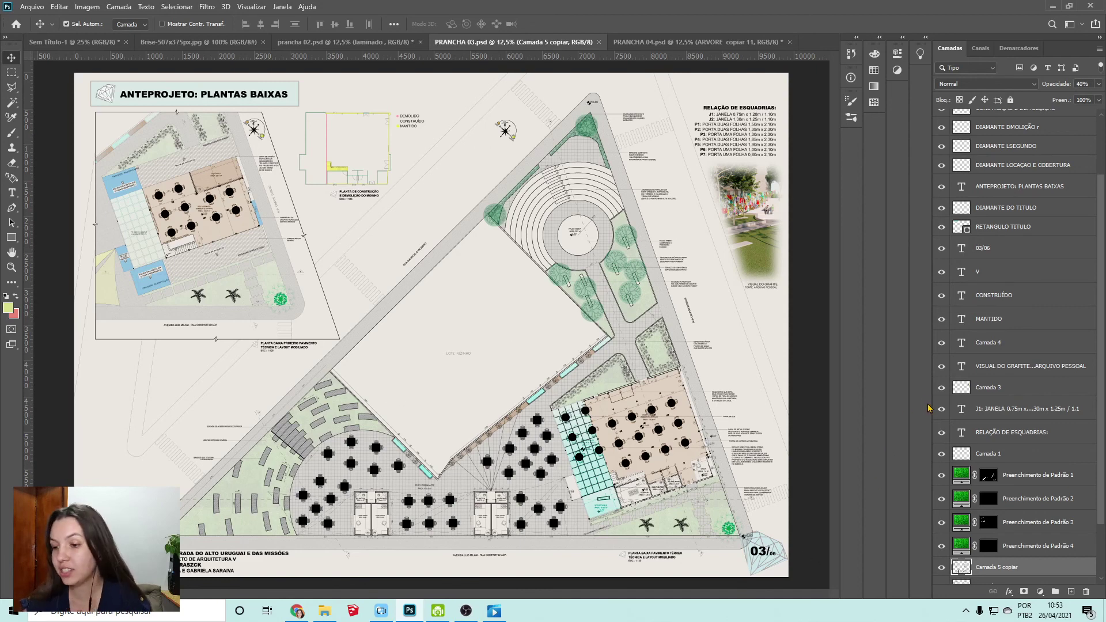
scroll(1037, 464, down, 3)
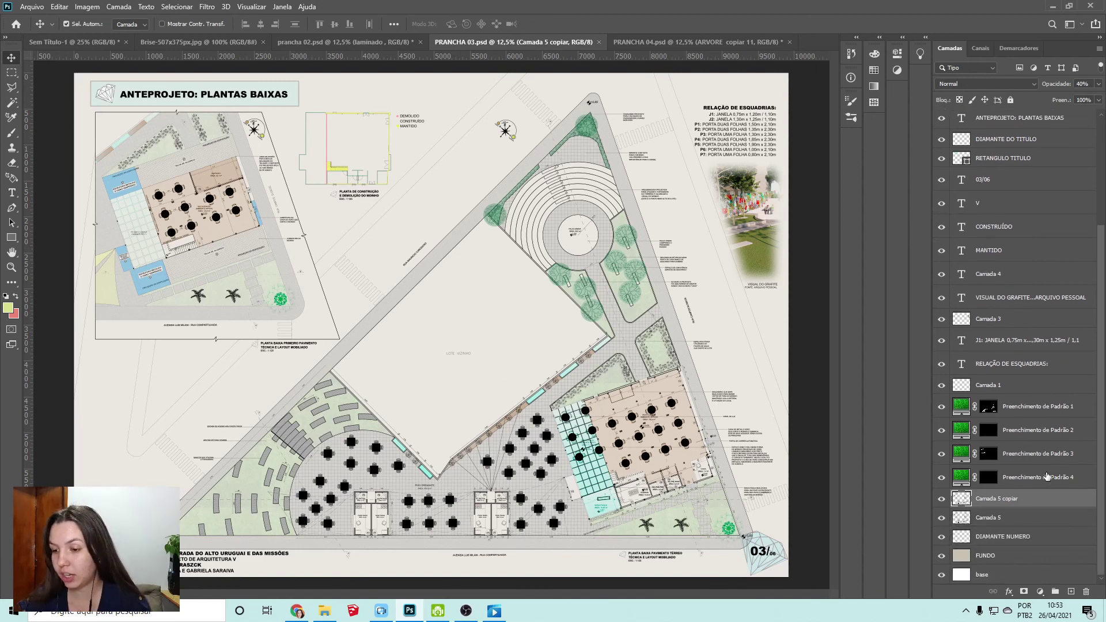
click(1018, 517)
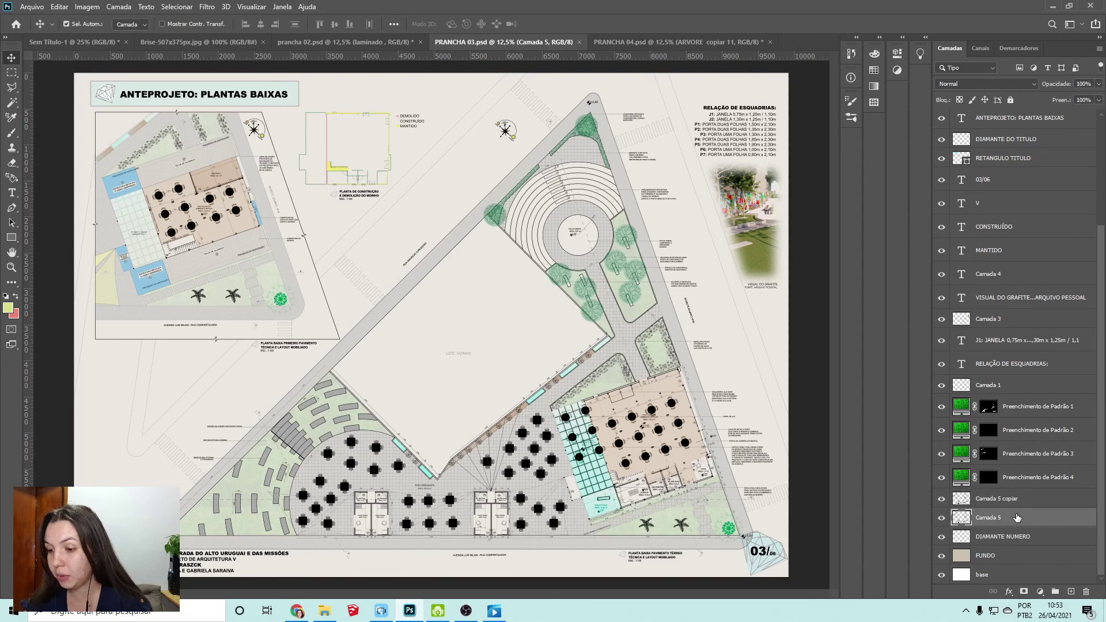
scroll(1033, 514, up, 4)
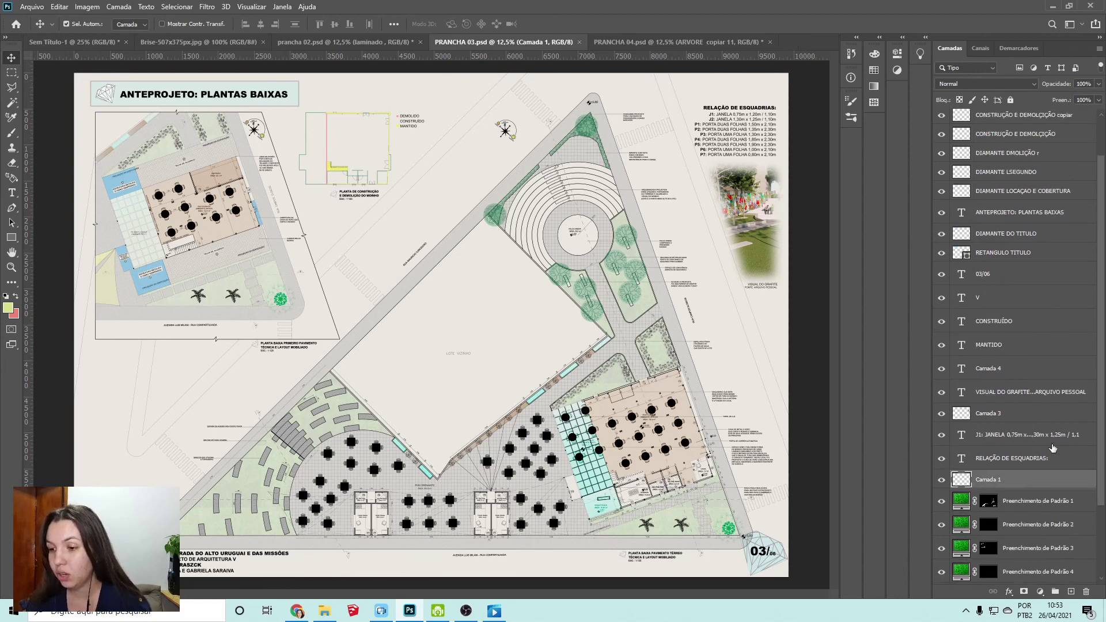
click(1062, 416)
scroll(1063, 417, up, 2)
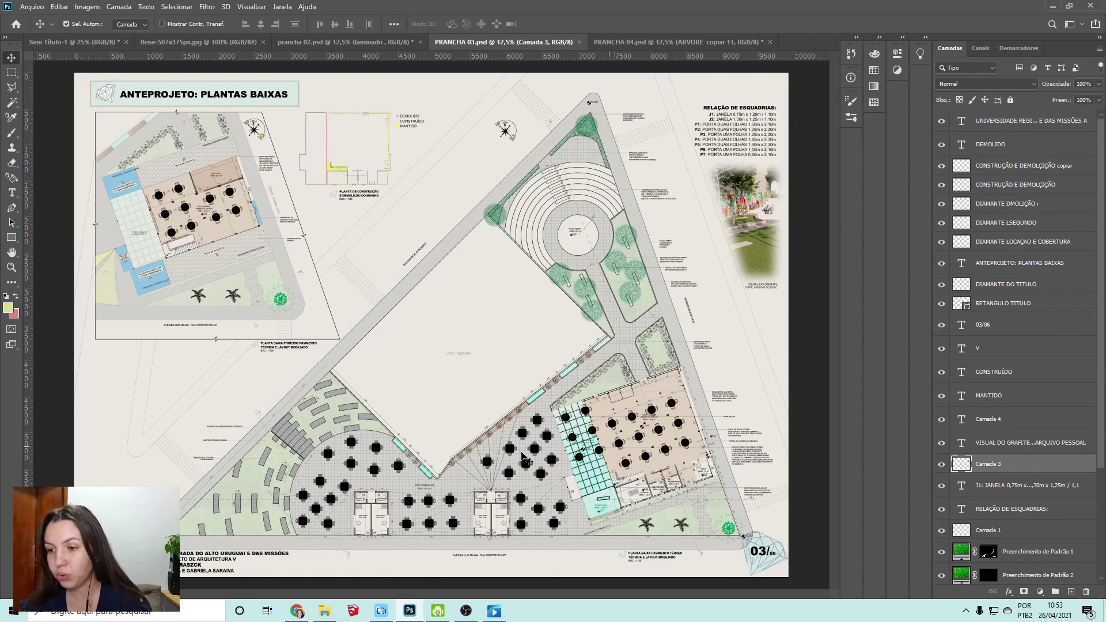
- Switch to the PRANCHA 04.psd document and look through its stack of ARVORE and other layers
click(642, 41)
scroll(980, 323, down, 2)
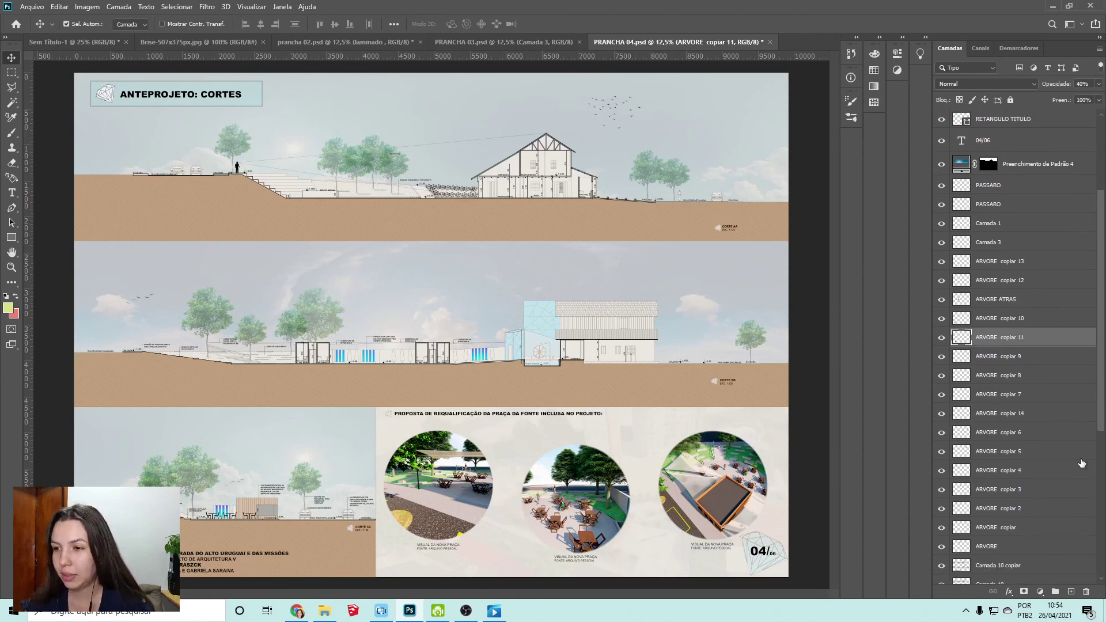
scroll(1048, 163, down, 3)
scroll(980, 184, up, 4)
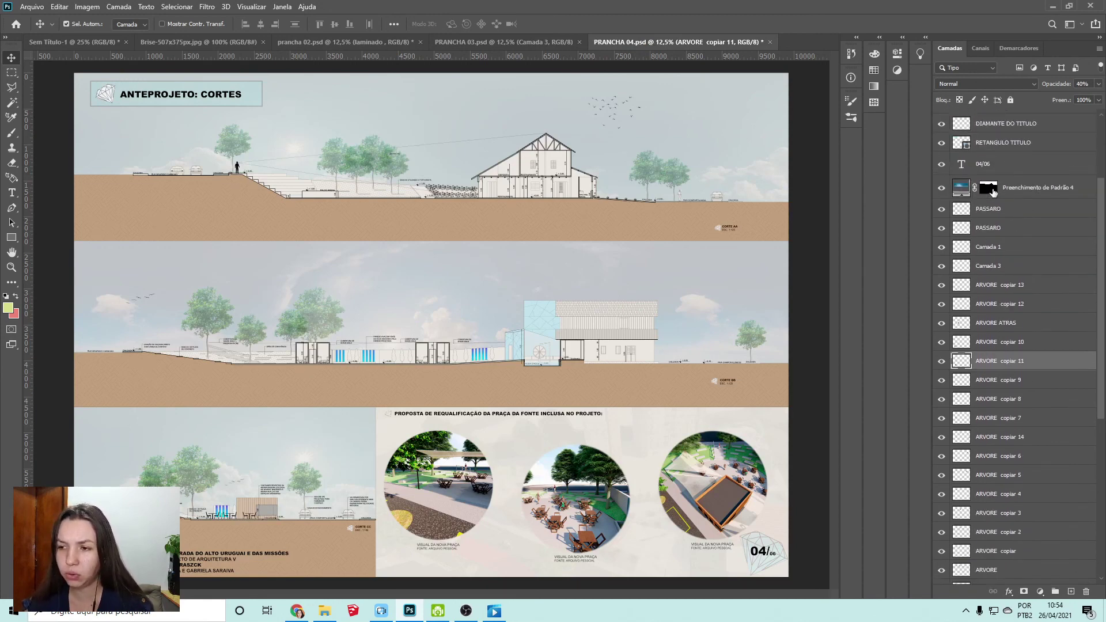
- Preview the Preenchimento de Padrão 4 sky layer at 100% opacity and cancel the change
click(984, 187)
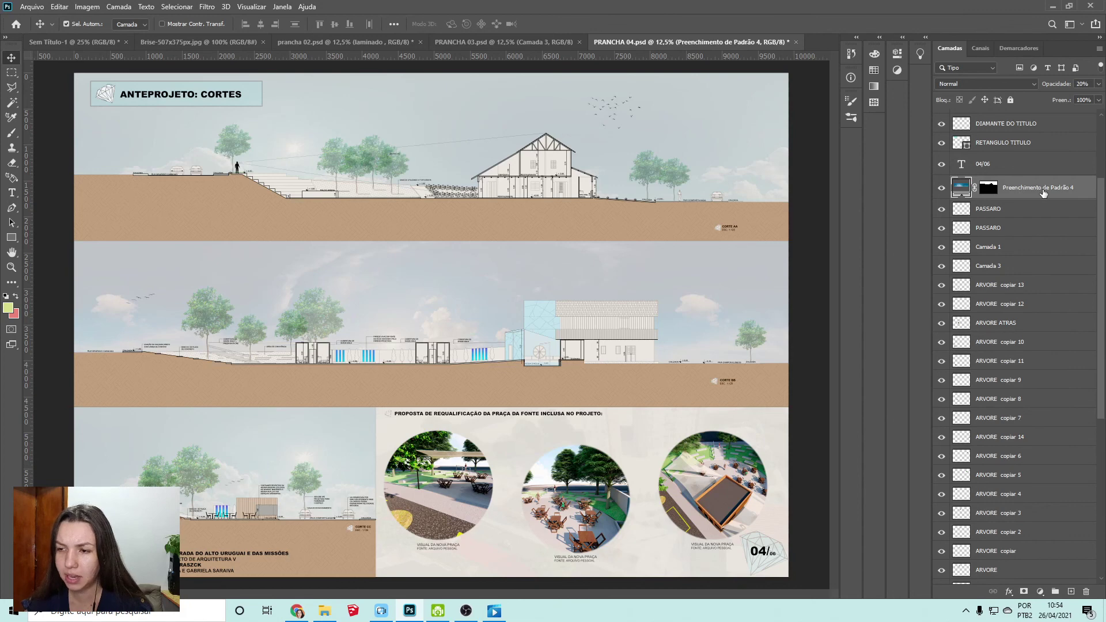
click(1079, 84)
text(100)
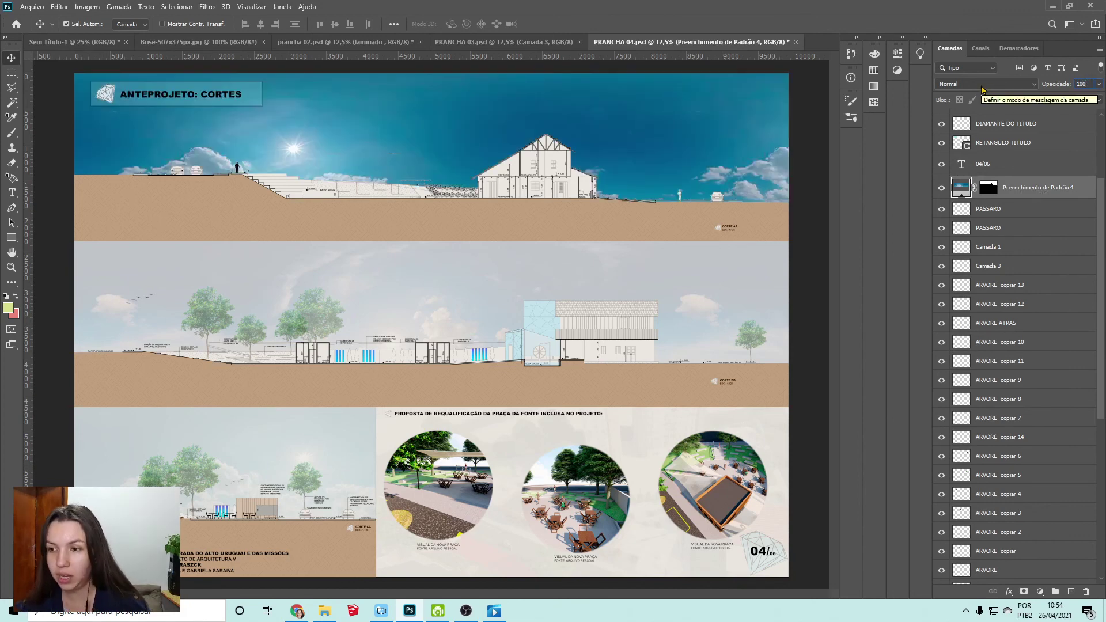
key(Escape)
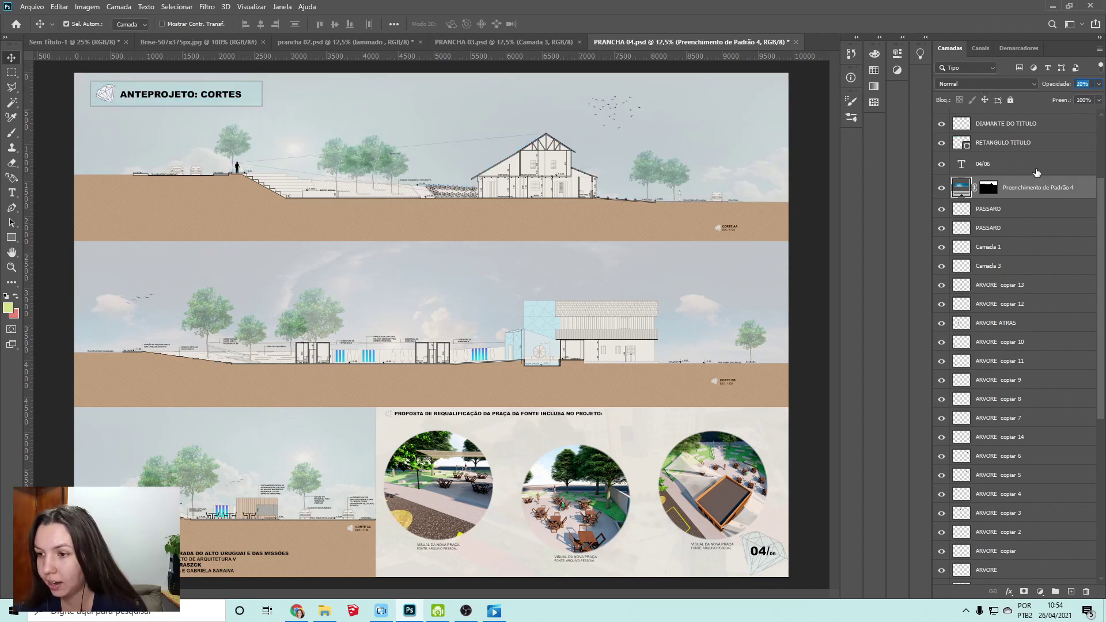
- Rename the Preenchimento de Padrão 4 layer as "ceu corte aa" and set its opacity to 30%
double_click(1029, 189)
text(c)
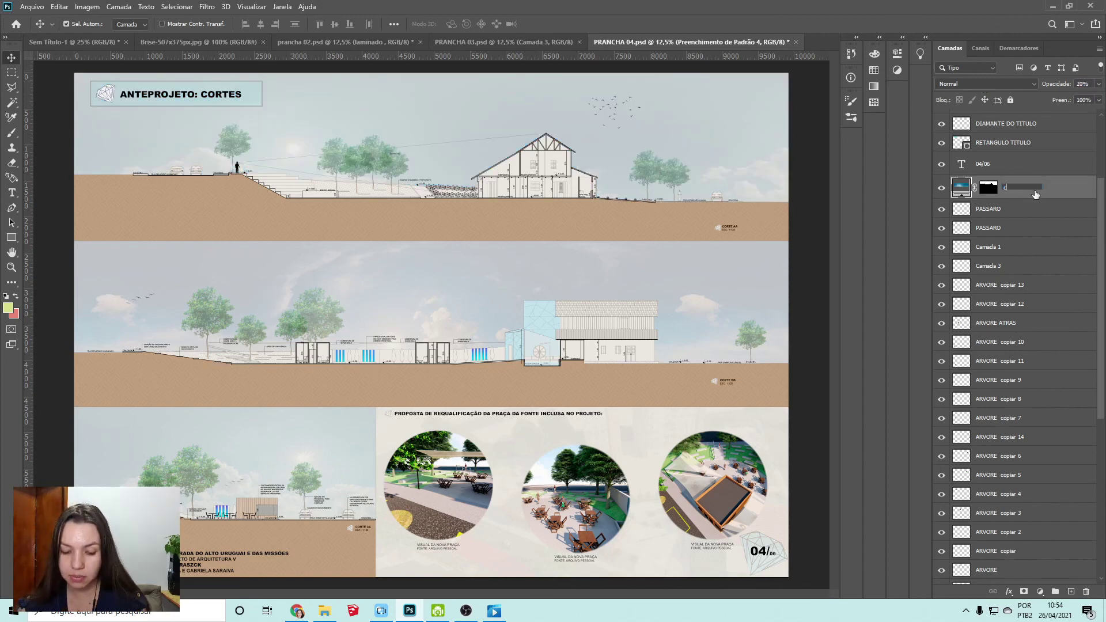
text(eu corte)
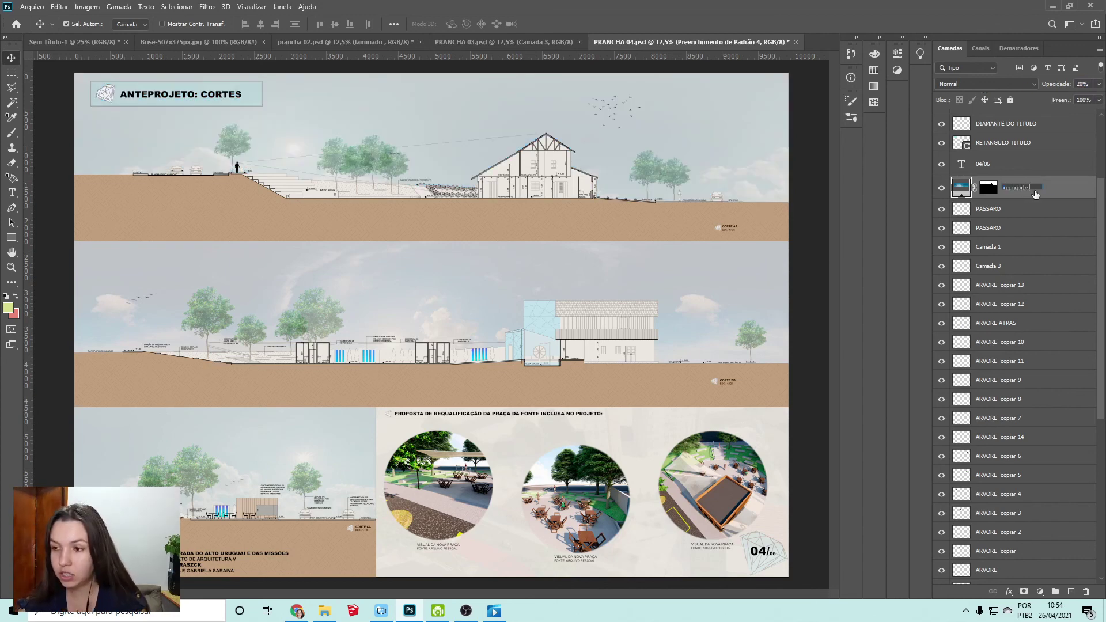
text( aa)
key(Return)
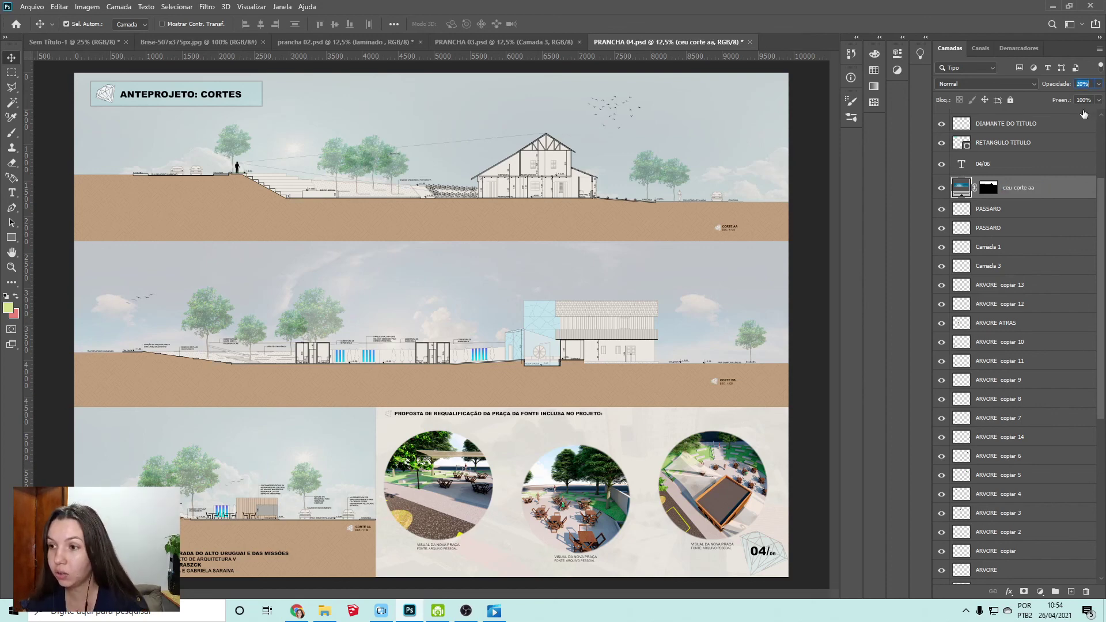
text(30)
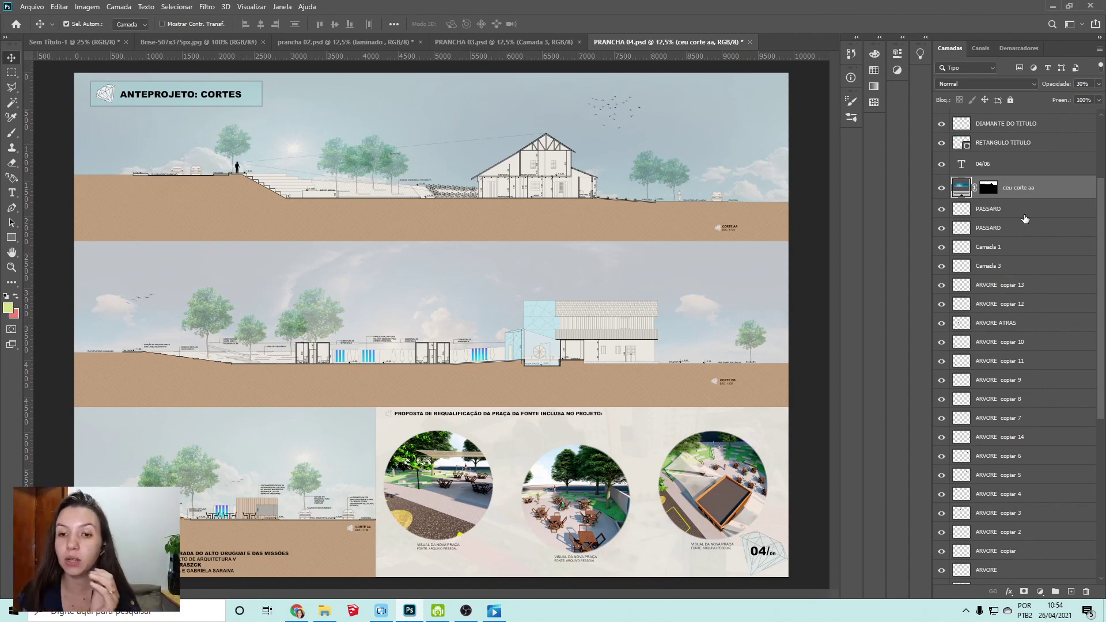
- Select the first circular render, the middle section's sky and the upper section's sky directly on the board to locate their layers
click(437, 492)
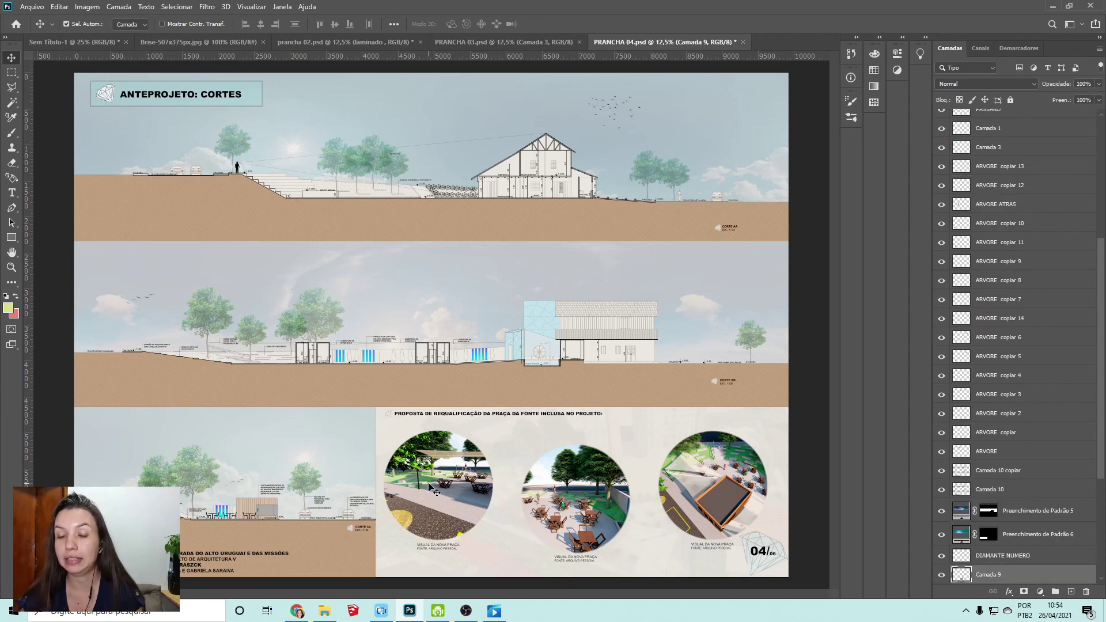
click(454, 294)
click(756, 163)
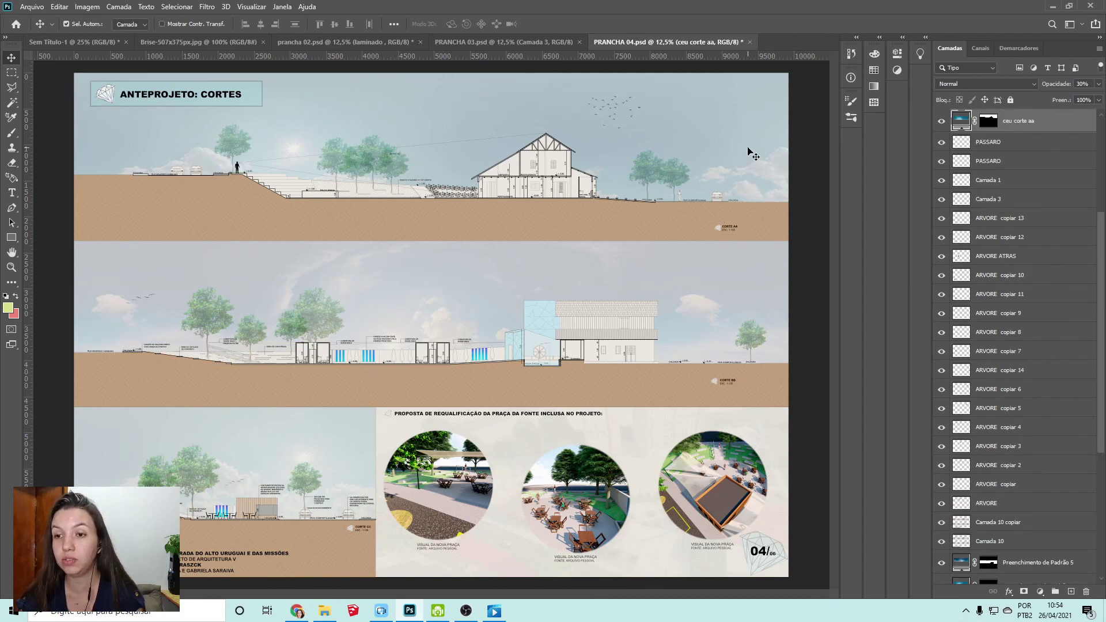